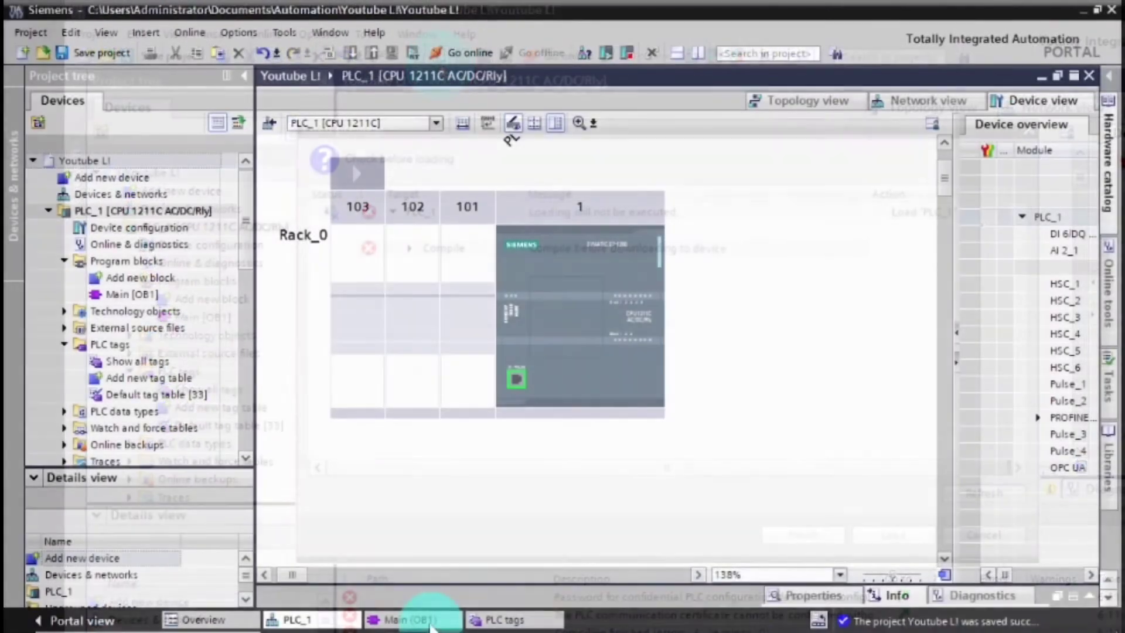
# - Bring up Main [OB1] and select the rung after the STOP contact in the START/STOP latch
pyautogui.click(416, 620)
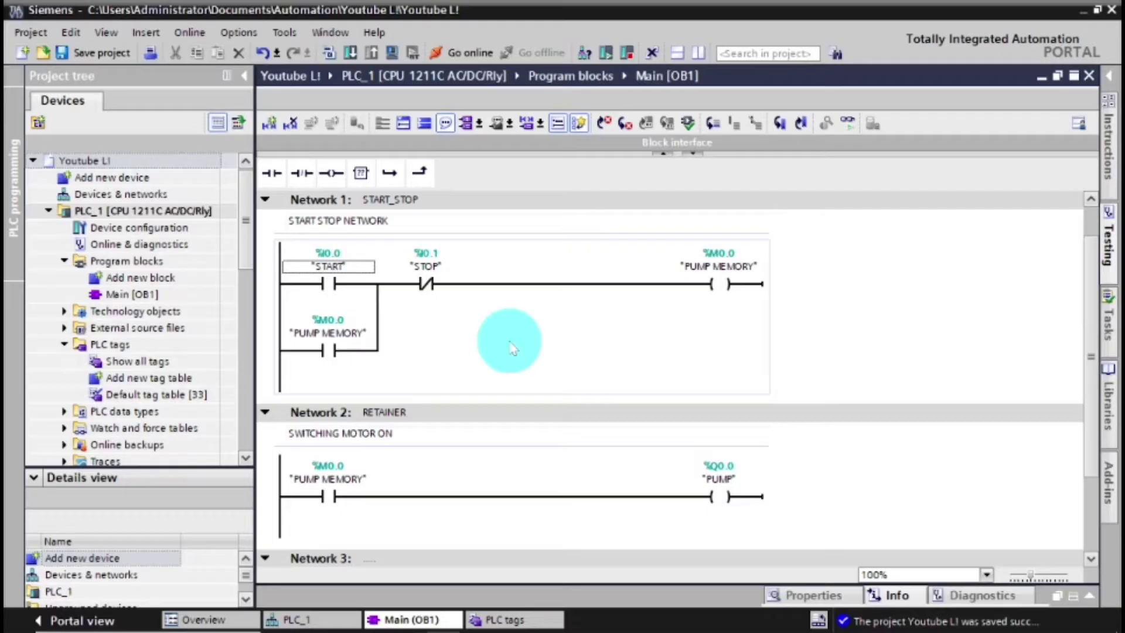
pyautogui.click(463, 288)
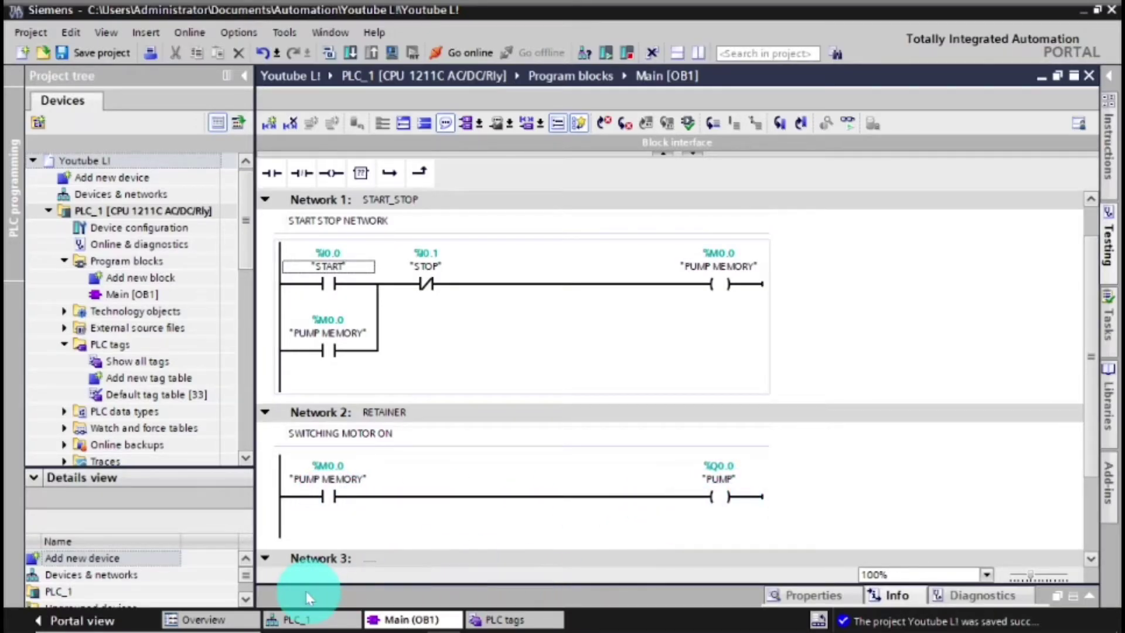
pyautogui.click(315, 619)
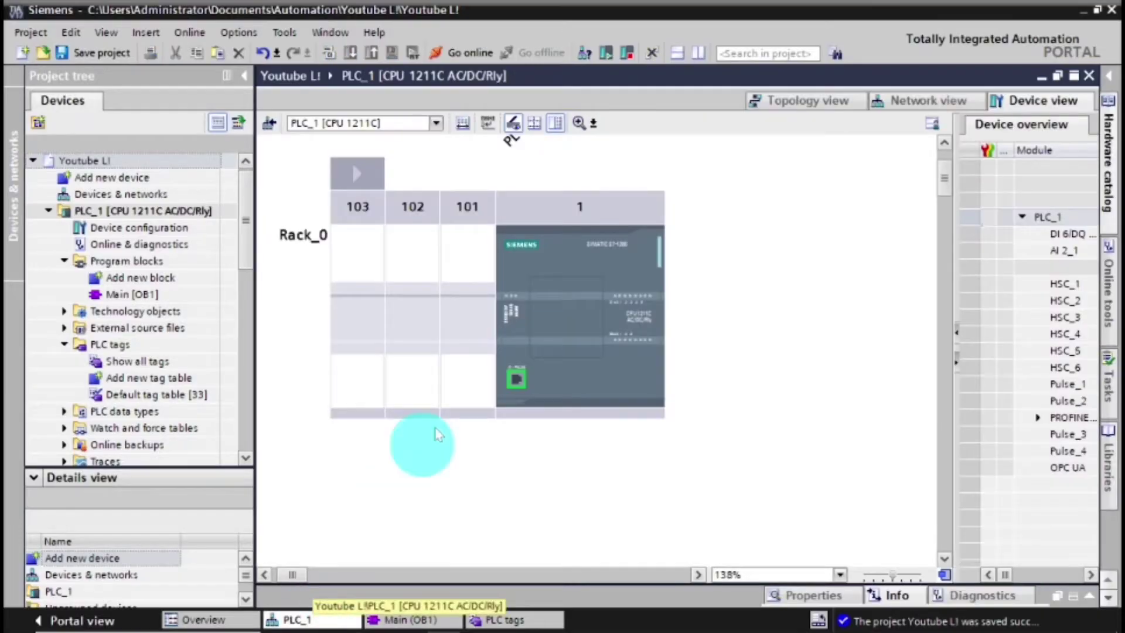
pyautogui.click(566, 272)
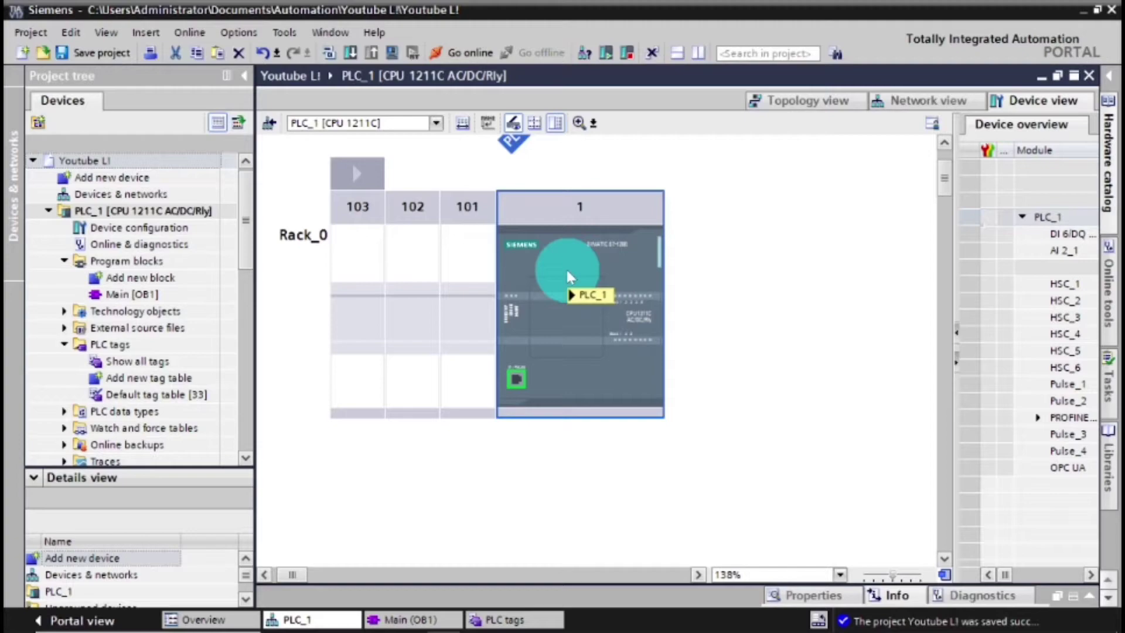
pyautogui.moveTo(567, 269)
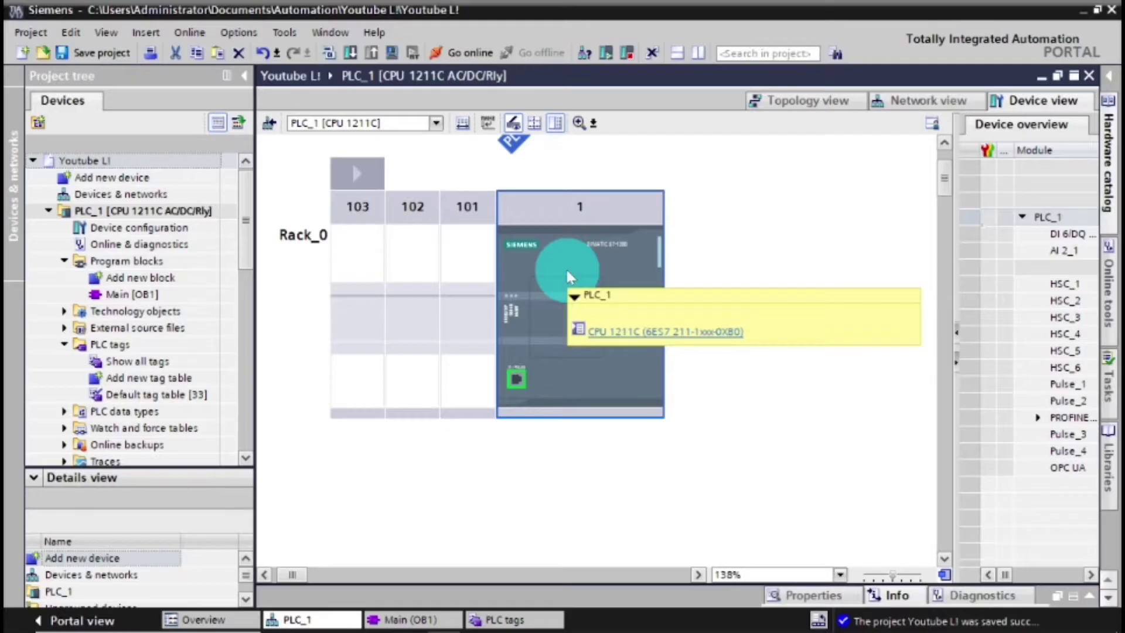
pyautogui.click(436, 123)
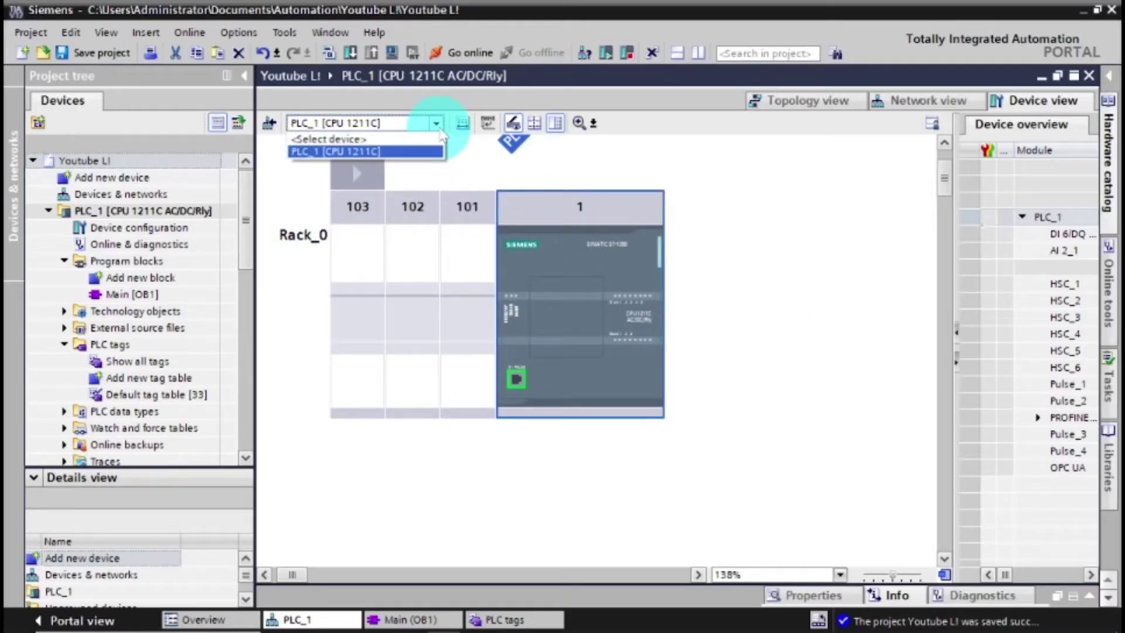
pyautogui.click(435, 123)
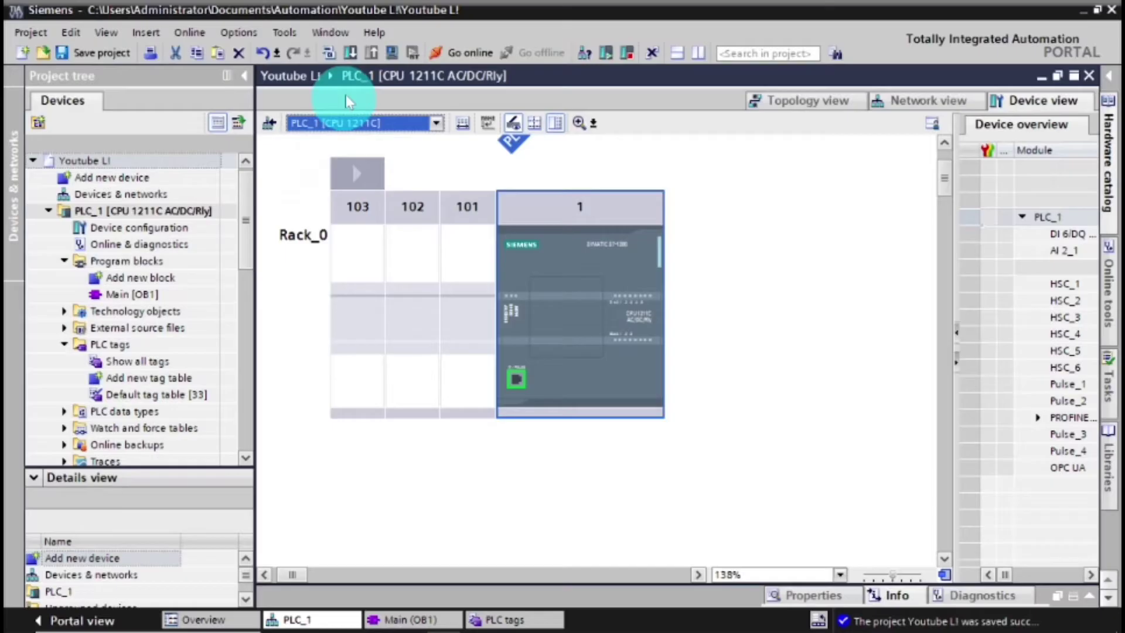
# - Attempt a download to PLC_1, review the compile errors in Load preview, then cancel
pyautogui.click(350, 54)
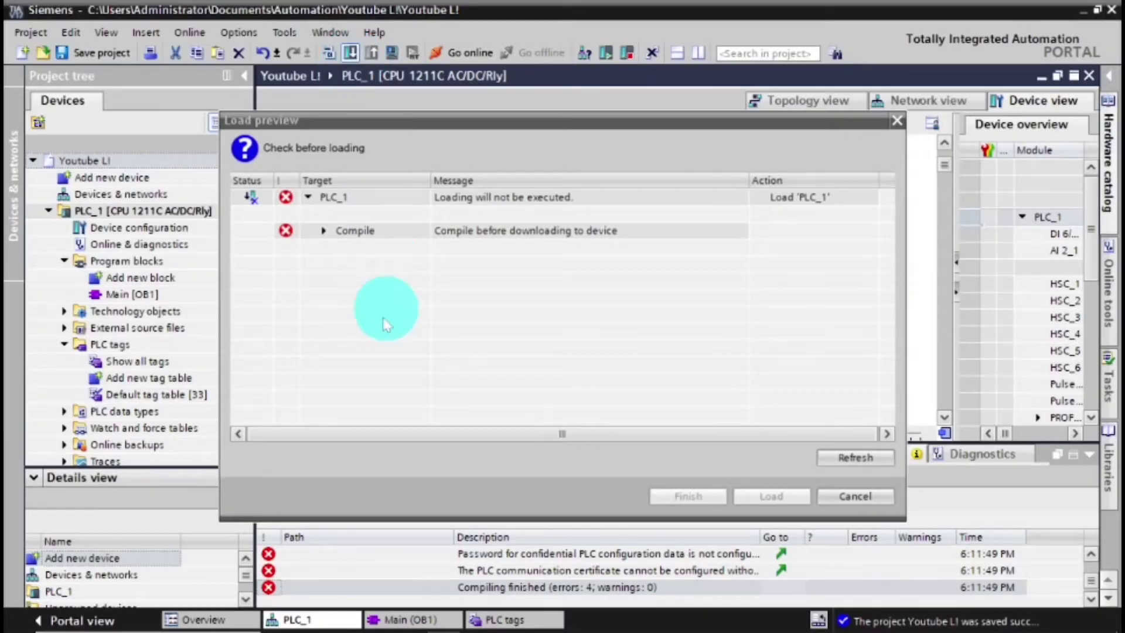
pyautogui.click(323, 231)
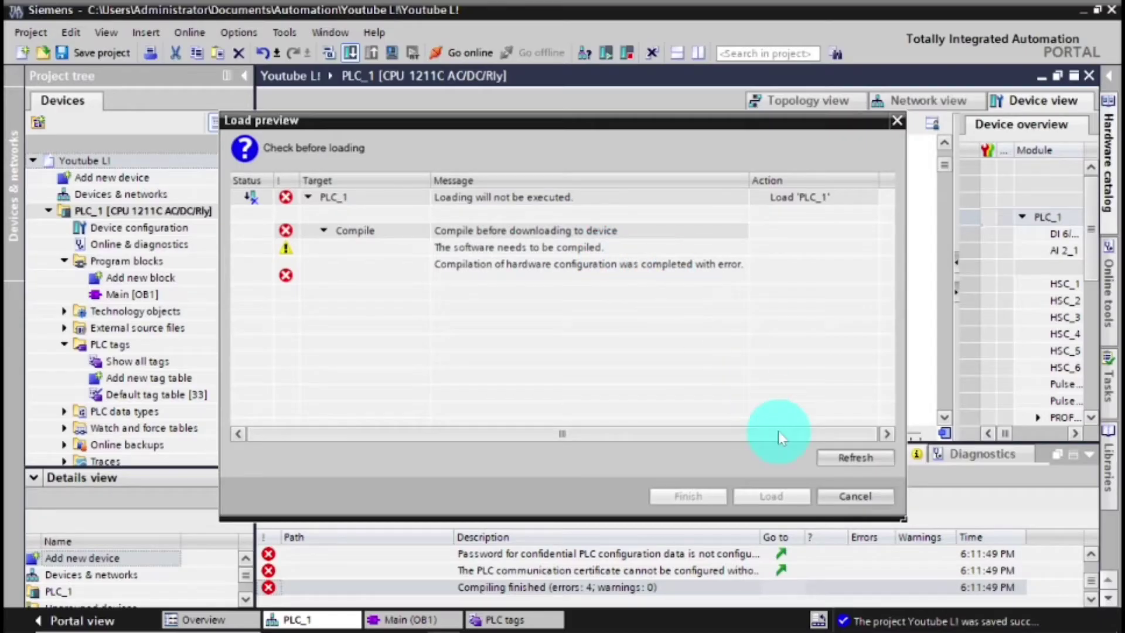
pyautogui.click(856, 497)
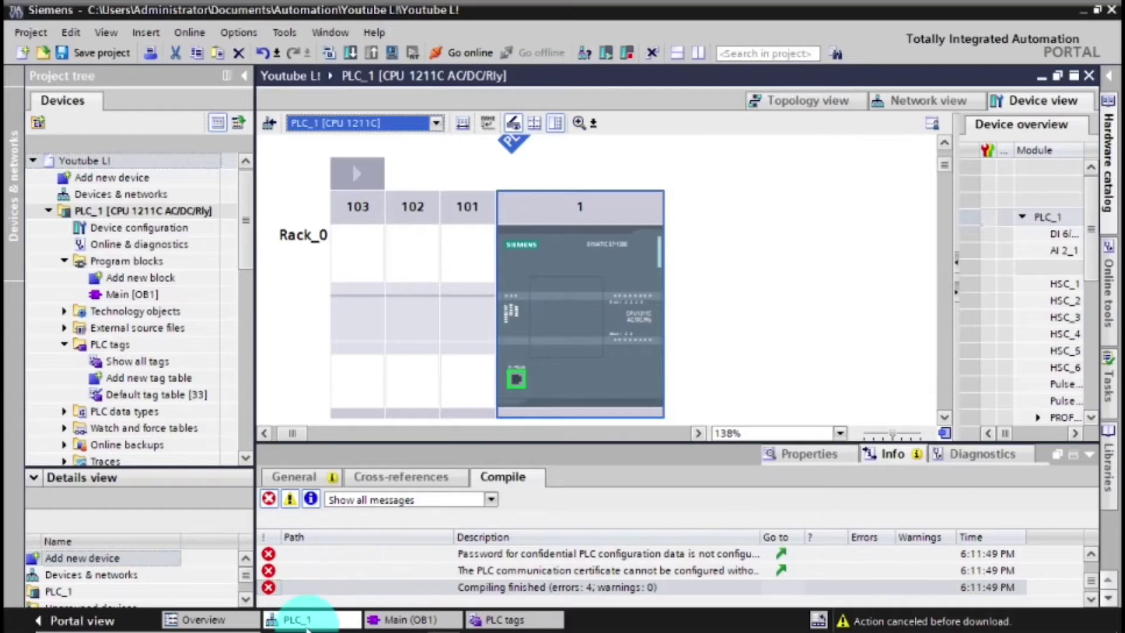
# - In PLC_1's Protection & Security, choose Full access (no protection) and uncheck confidential configuration data protection
pyautogui.click(306, 622)
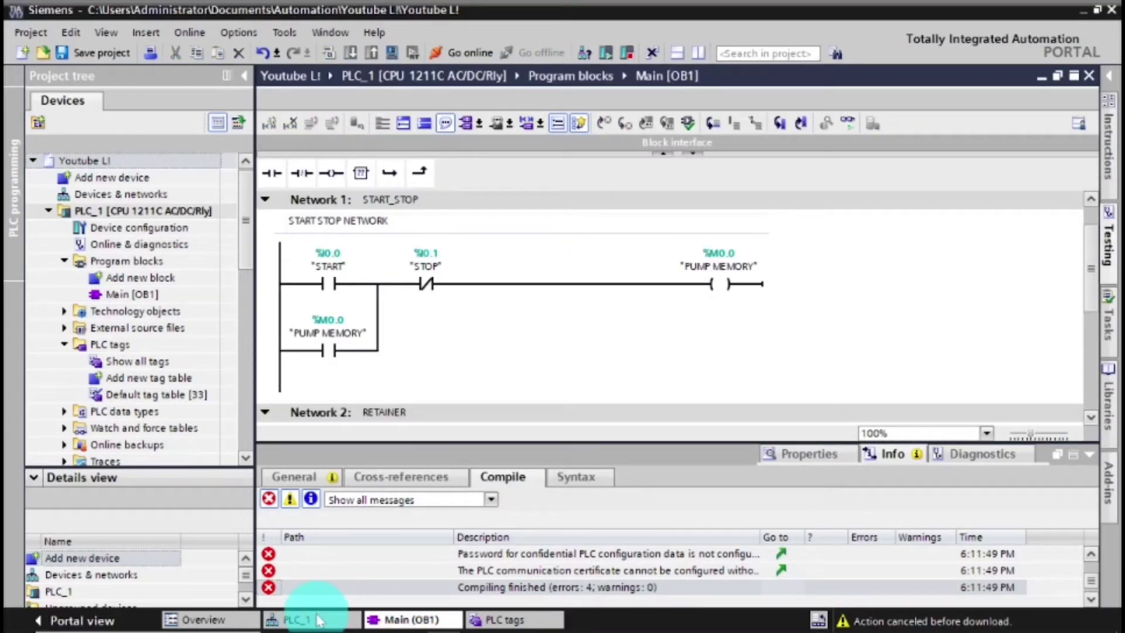
pyautogui.click(316, 620)
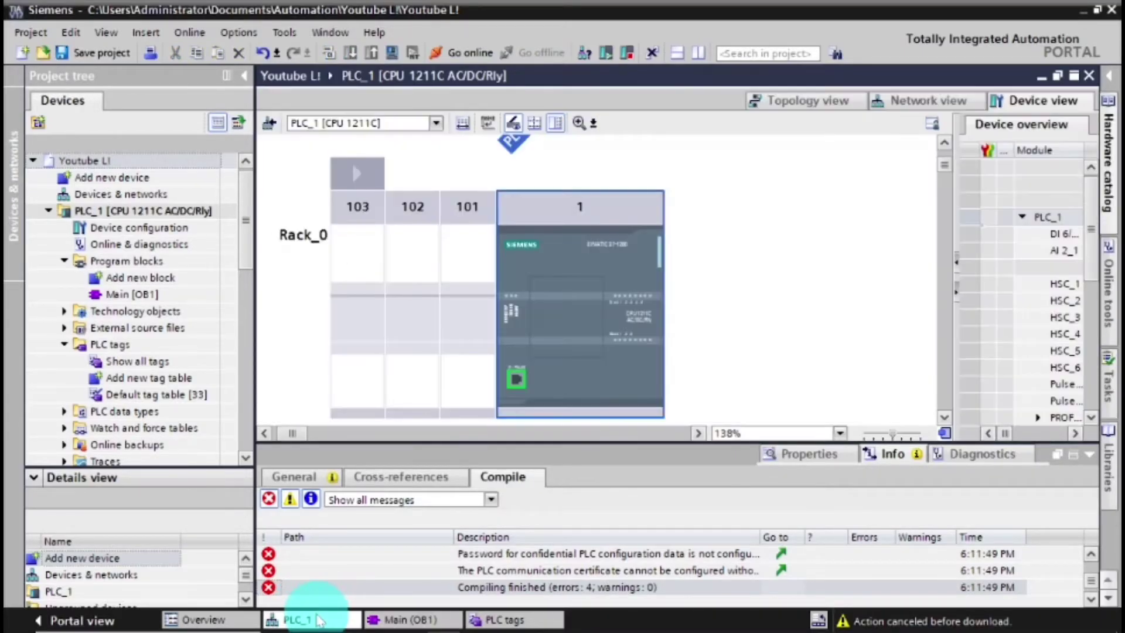
pyautogui.click(831, 455)
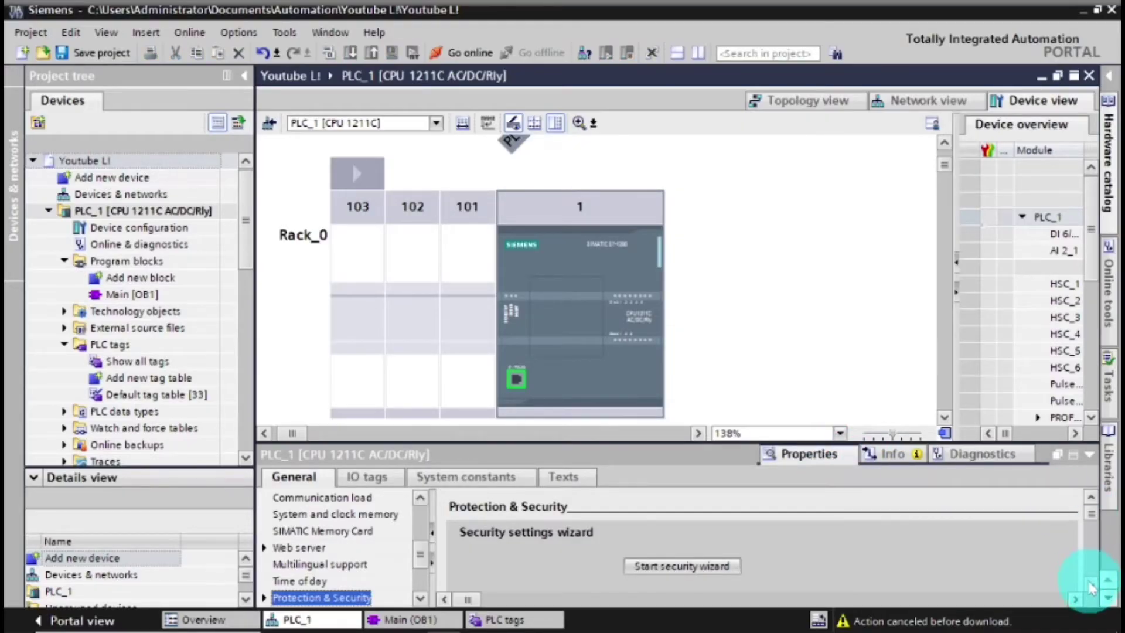
pyautogui.scroll(-5, 1091, 587)
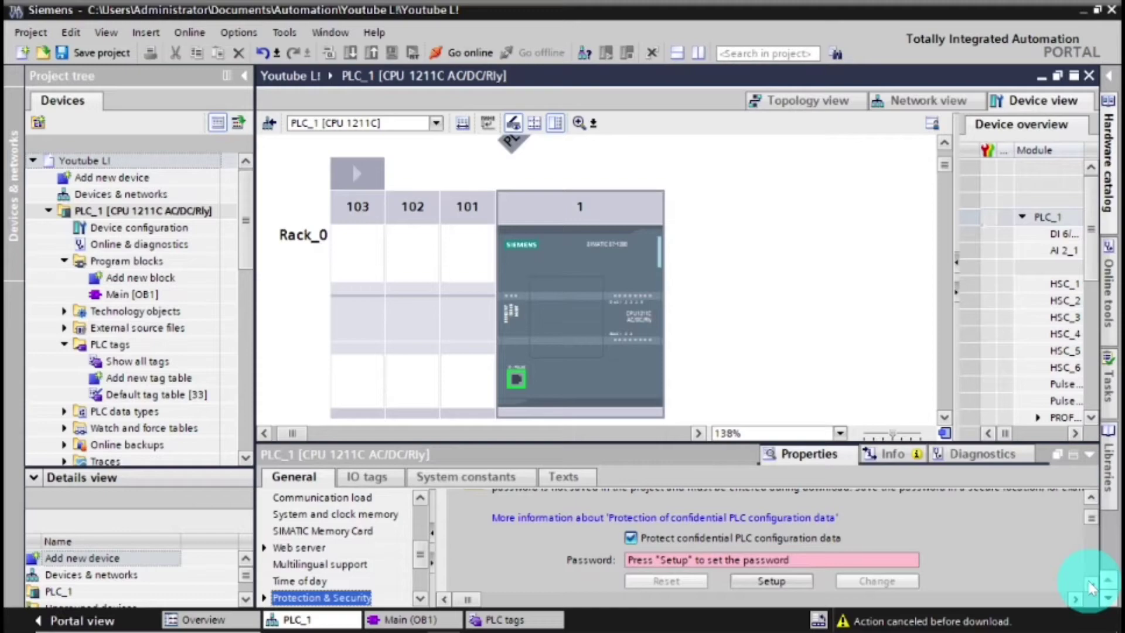
pyautogui.scroll(-4, 1091, 587)
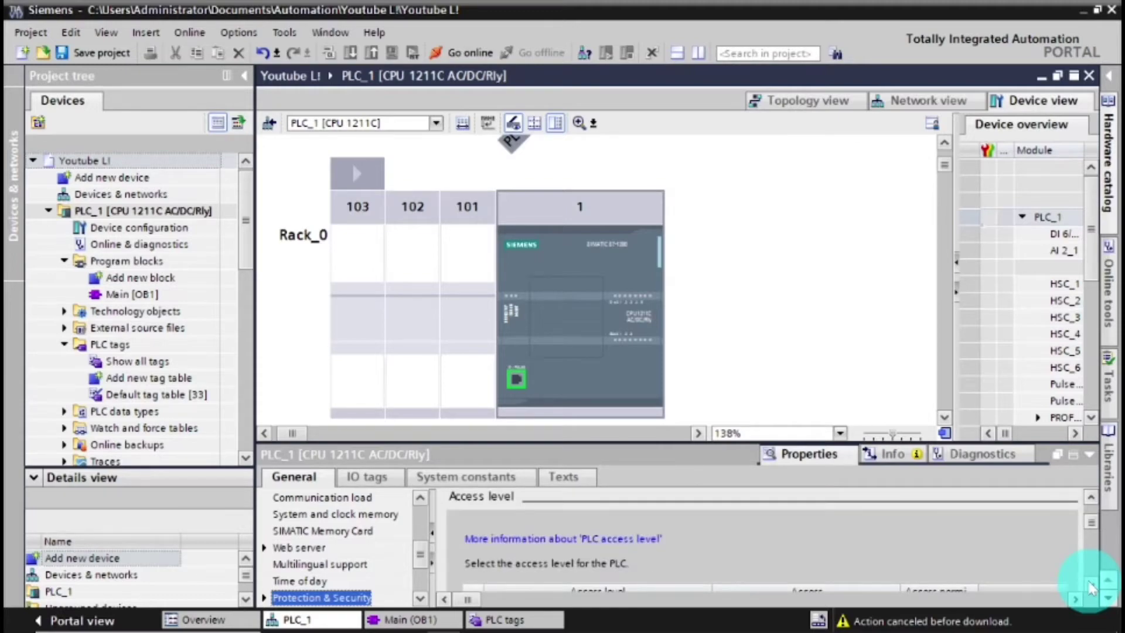
pyautogui.scroll(-3, 1091, 587)
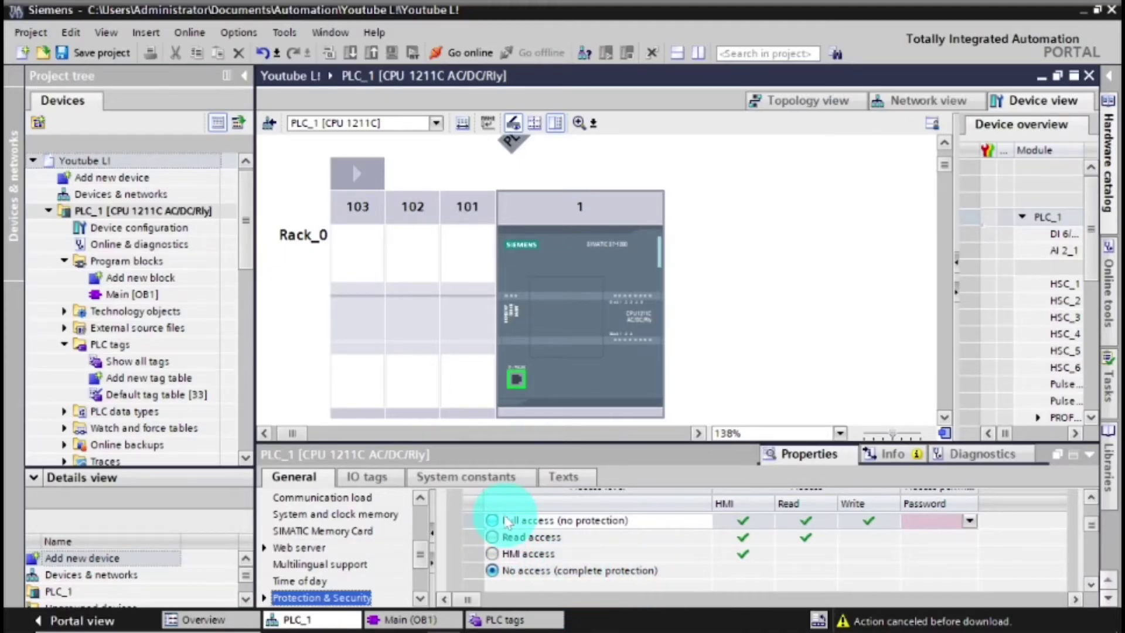
pyautogui.click(492, 520)
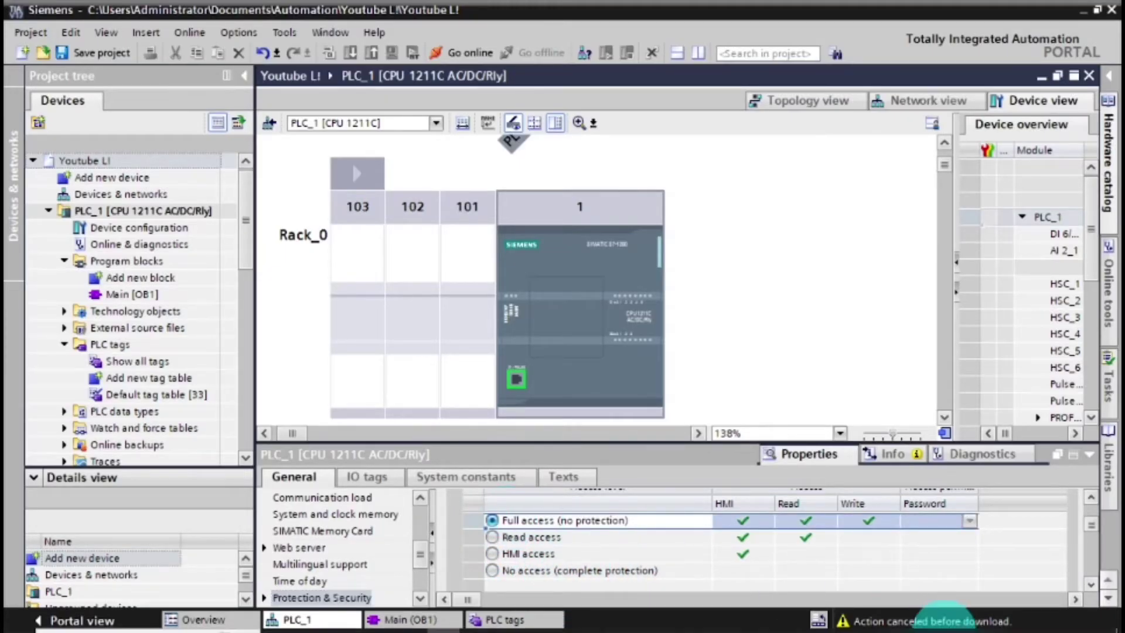
pyautogui.click(1091, 498)
pyautogui.moveTo(1091, 502); pyautogui.dragTo(1091, 502)
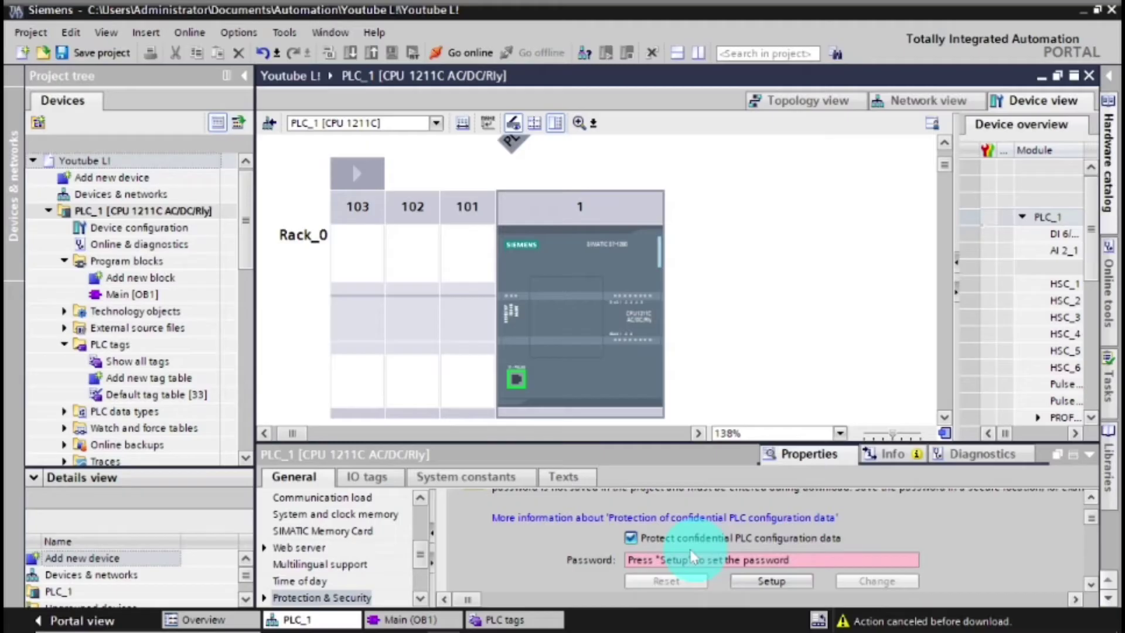
pyautogui.click(630, 538)
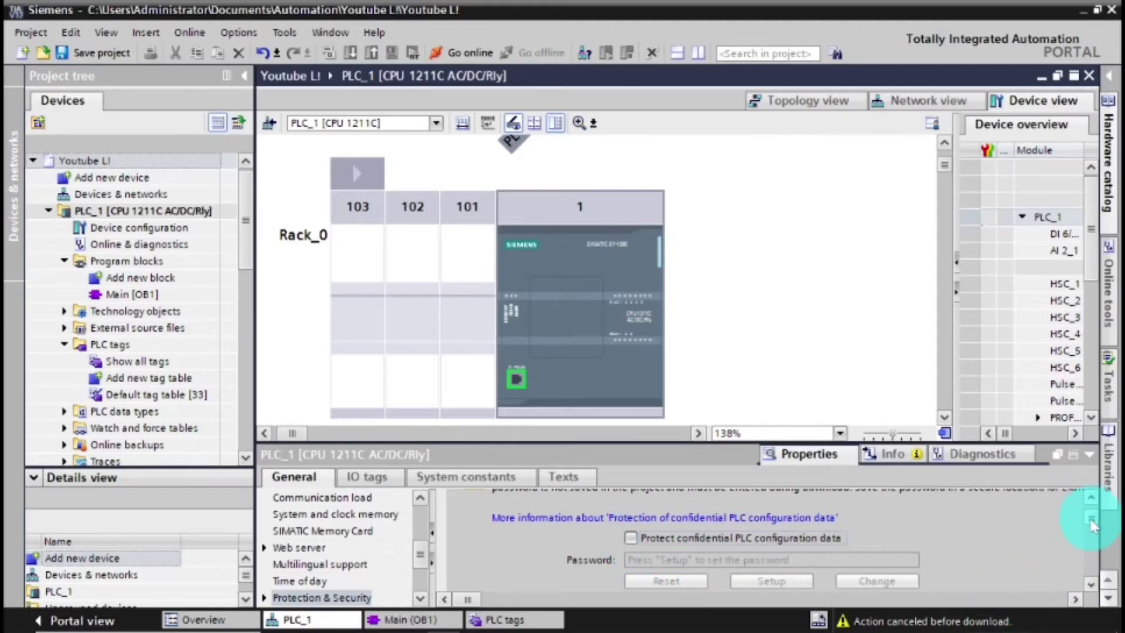
pyautogui.moveTo(1092, 523); pyautogui.dragTo(1093, 512)
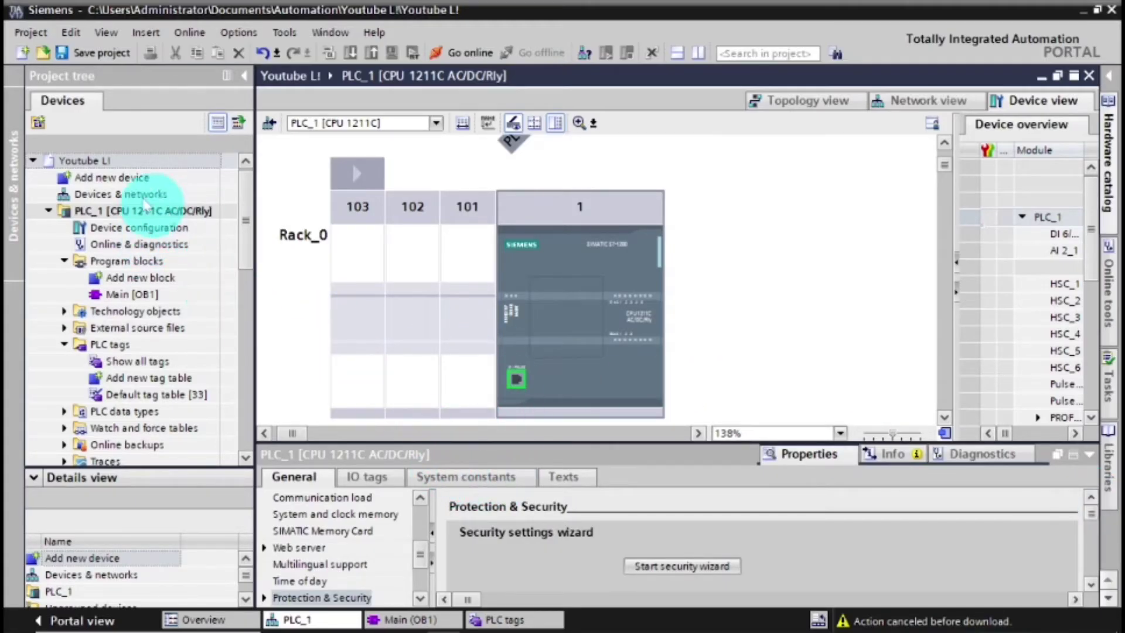
# - In the Youtube L! project's Protection properties, uncheck Support simulation during block compilation and confirm with OK
pyautogui.rightClick(82, 160)
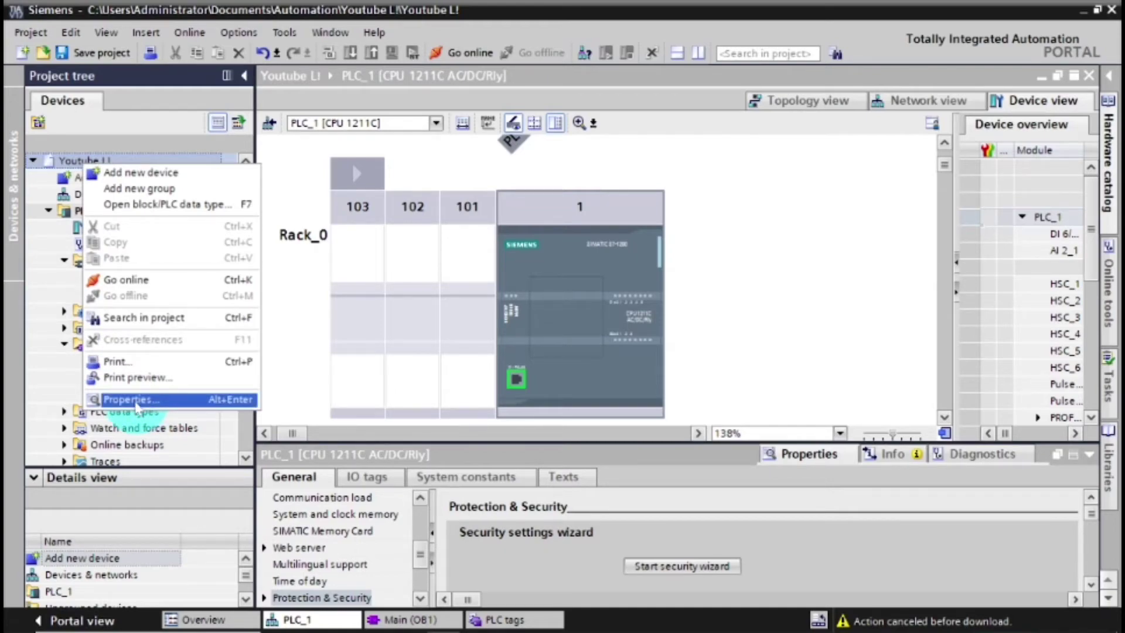
pyautogui.click(128, 400)
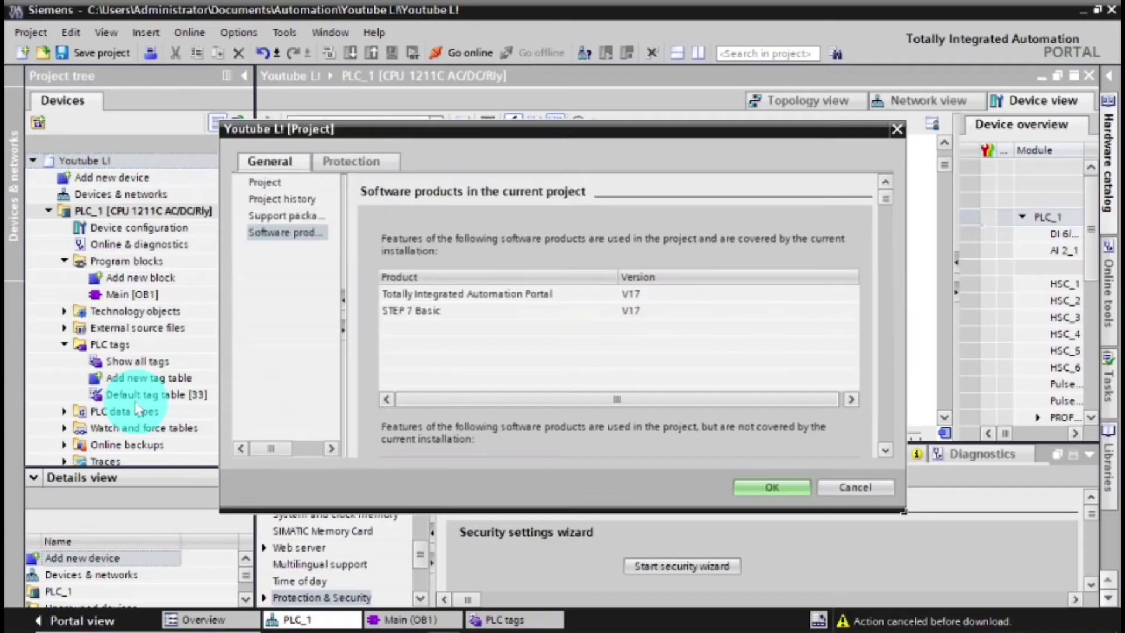
pyautogui.click(359, 167)
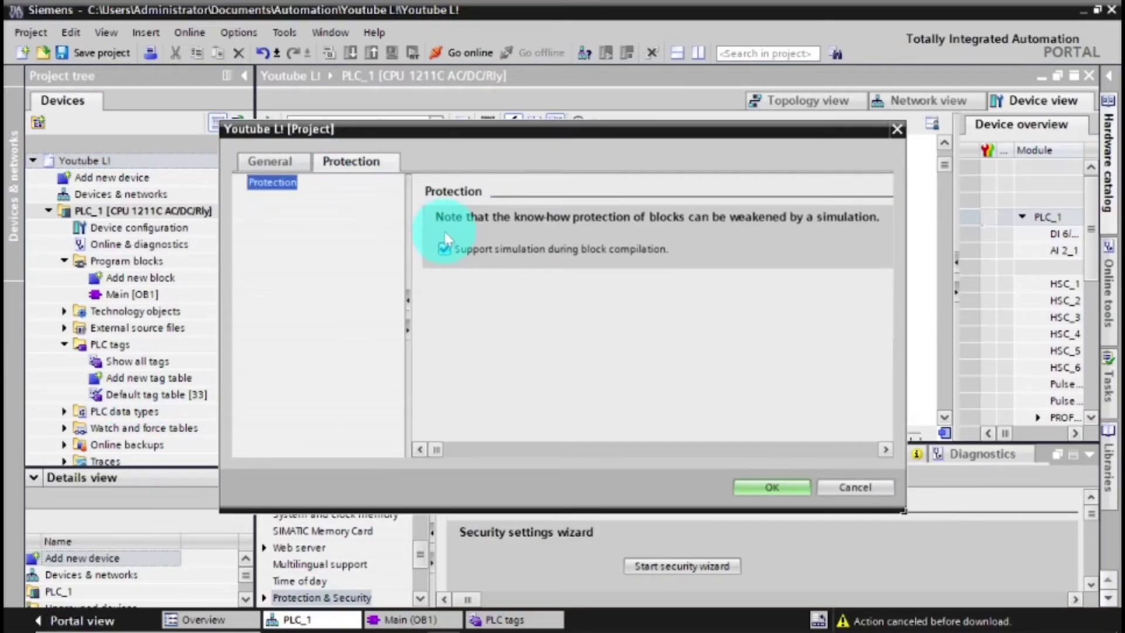
pyautogui.click(444, 249)
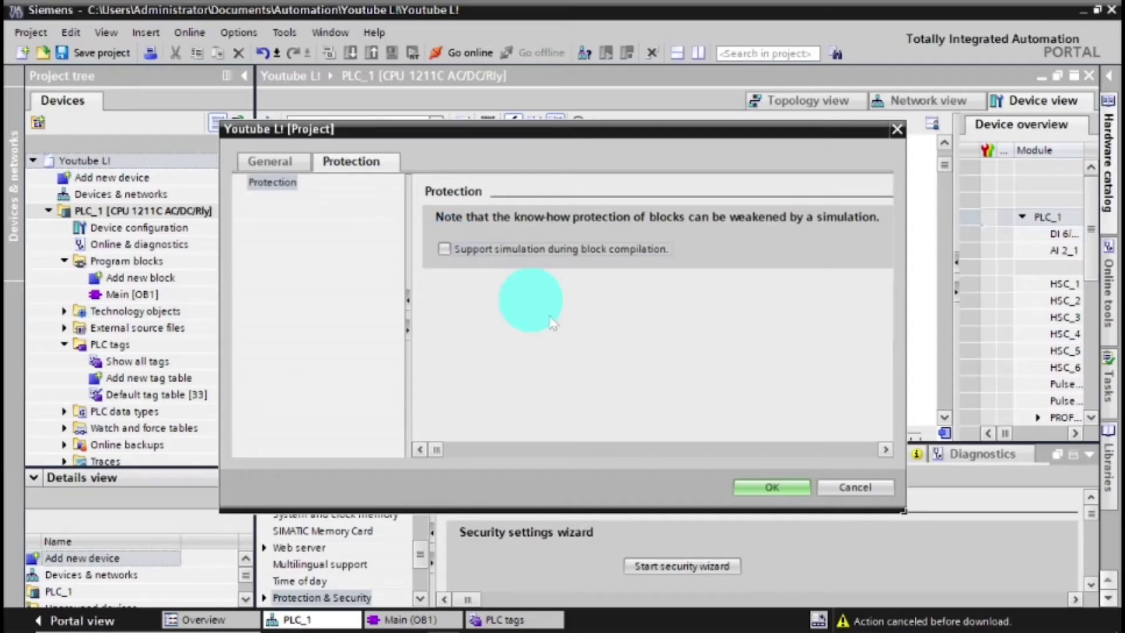
pyautogui.click(762, 487)
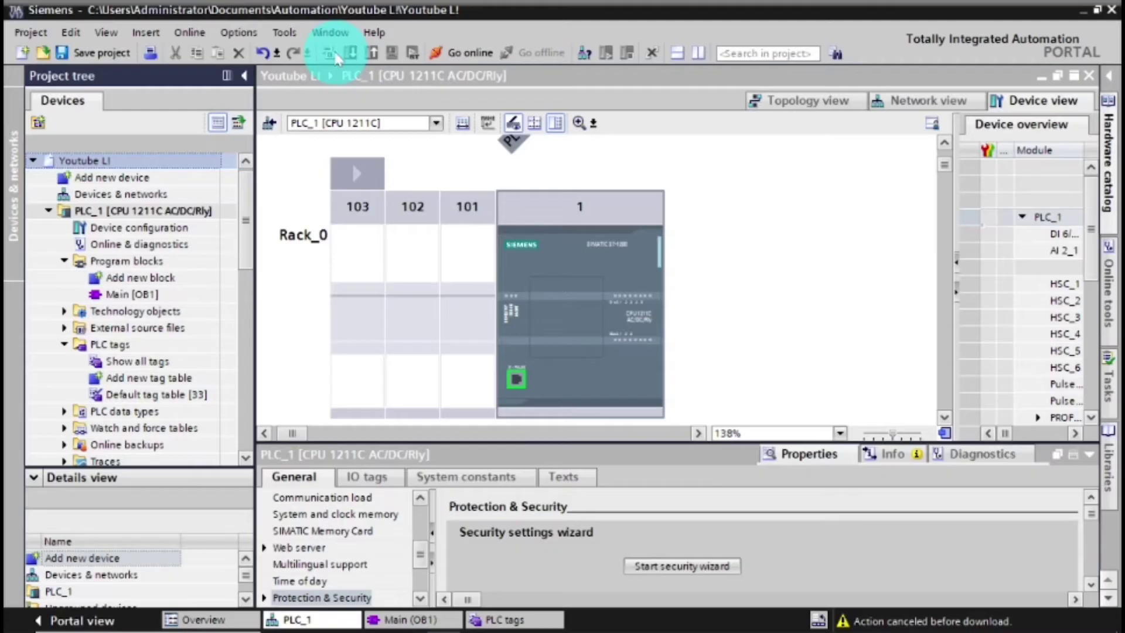
# - Compile PLC_1 and check the Info > Compile messages show 0 errors and 1 warning
pyautogui.click(161, 210)
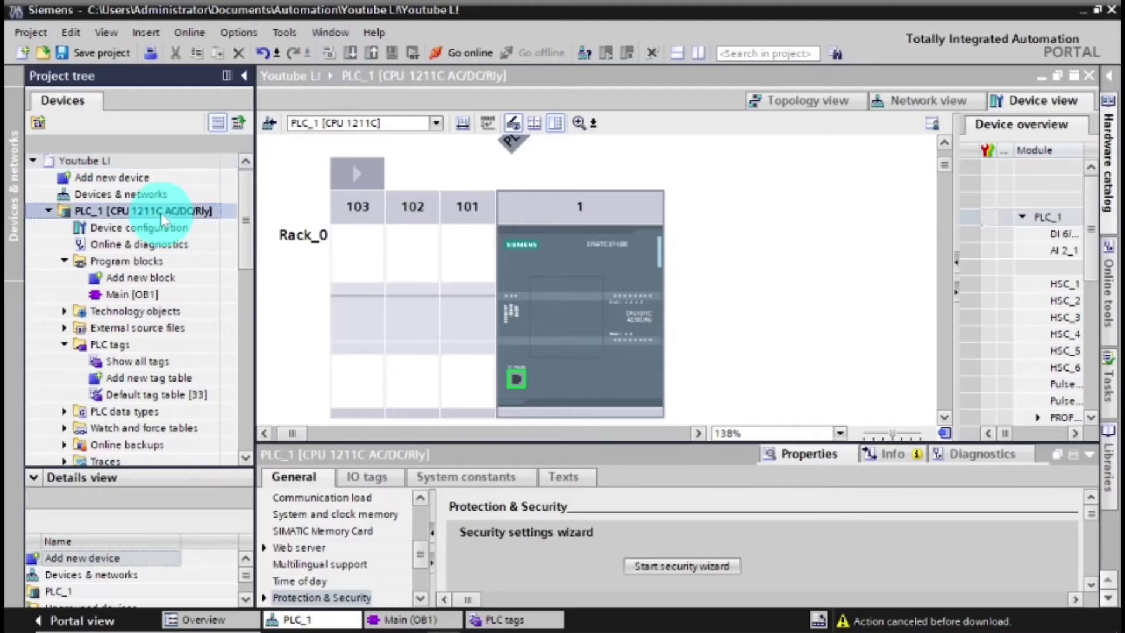
pyautogui.click(328, 54)
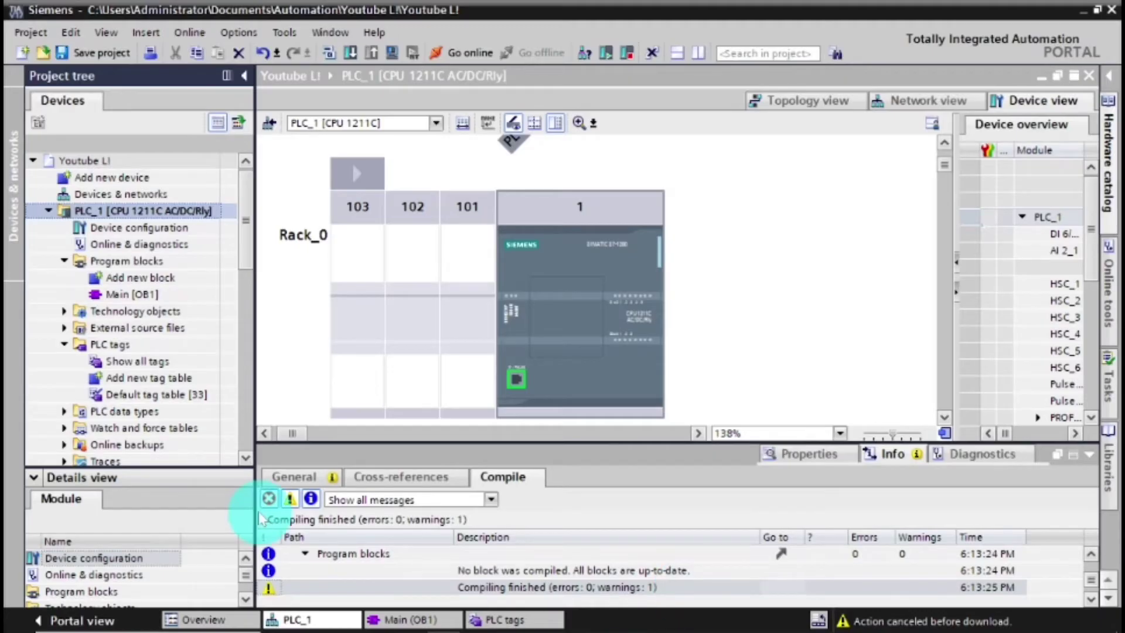
pyautogui.click(289, 498)
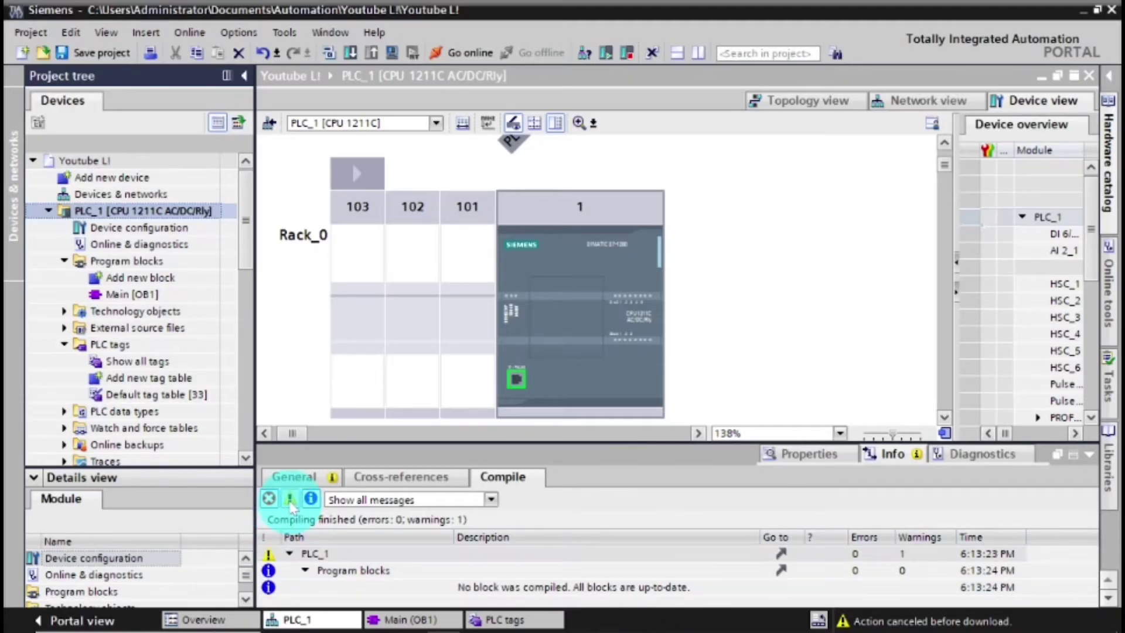
pyautogui.click(312, 574)
pyautogui.click(287, 556)
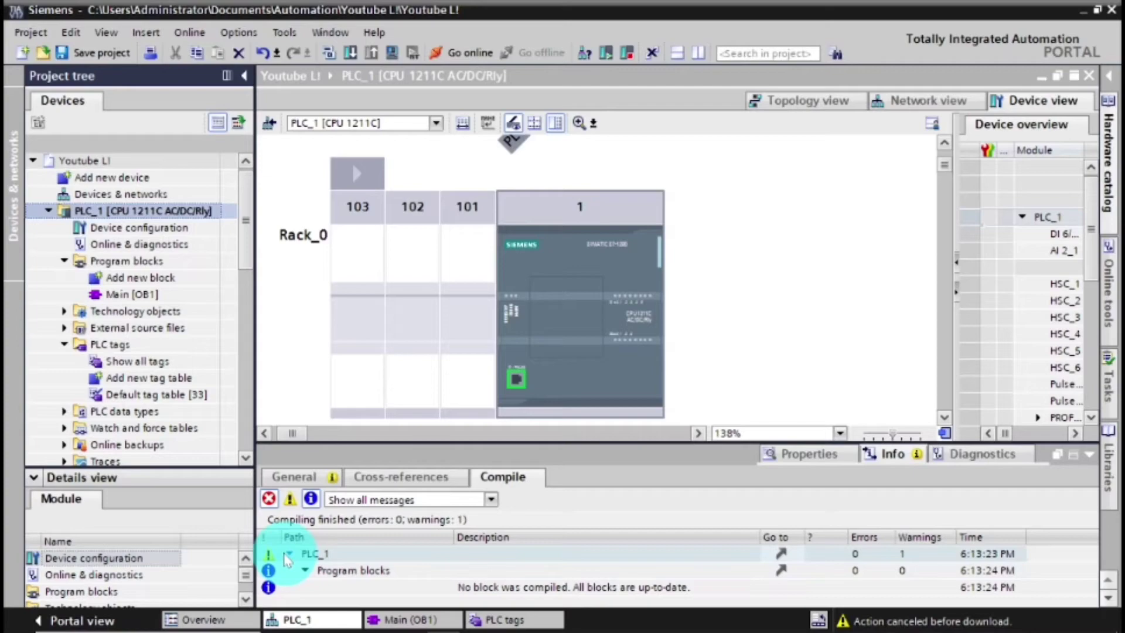
pyautogui.click(288, 555)
pyautogui.click(290, 555)
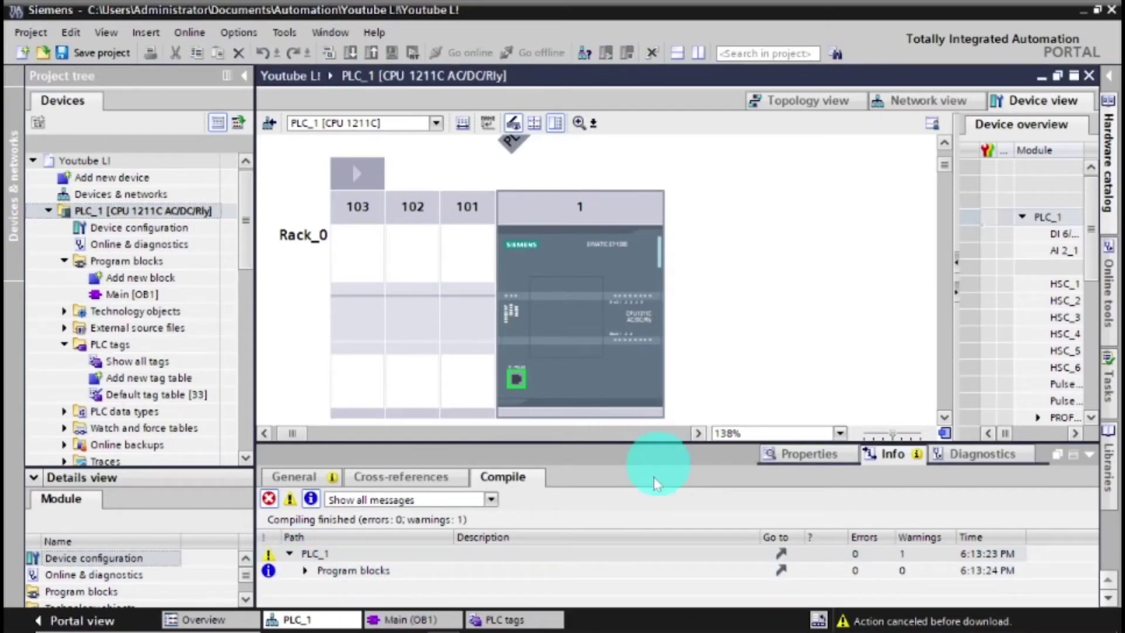
pyautogui.click(443, 314)
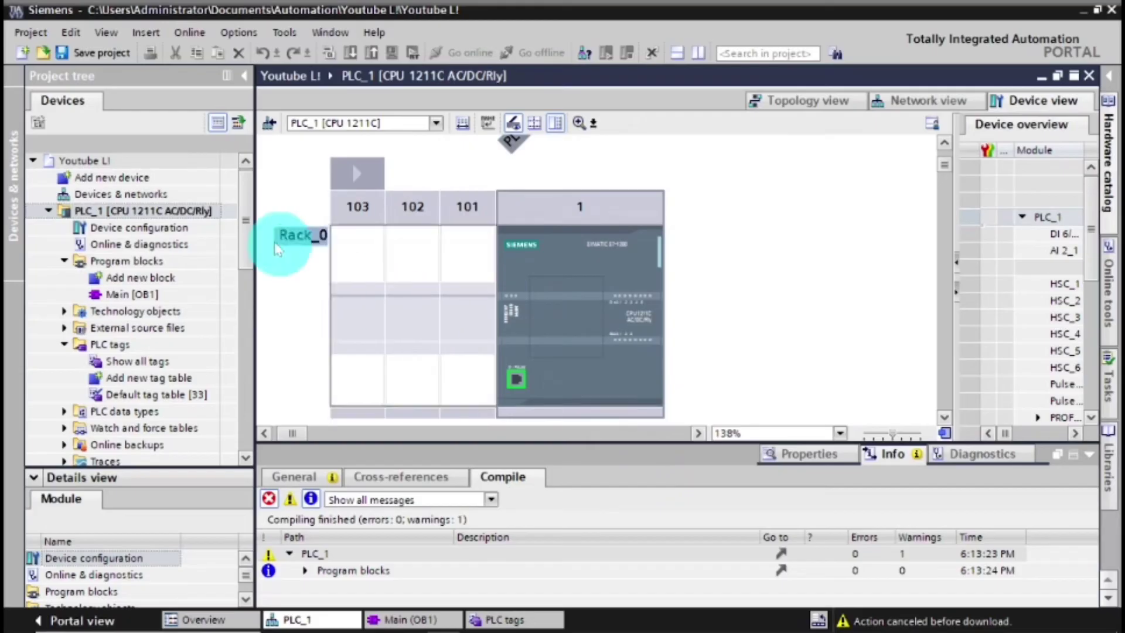
pyautogui.click(185, 215)
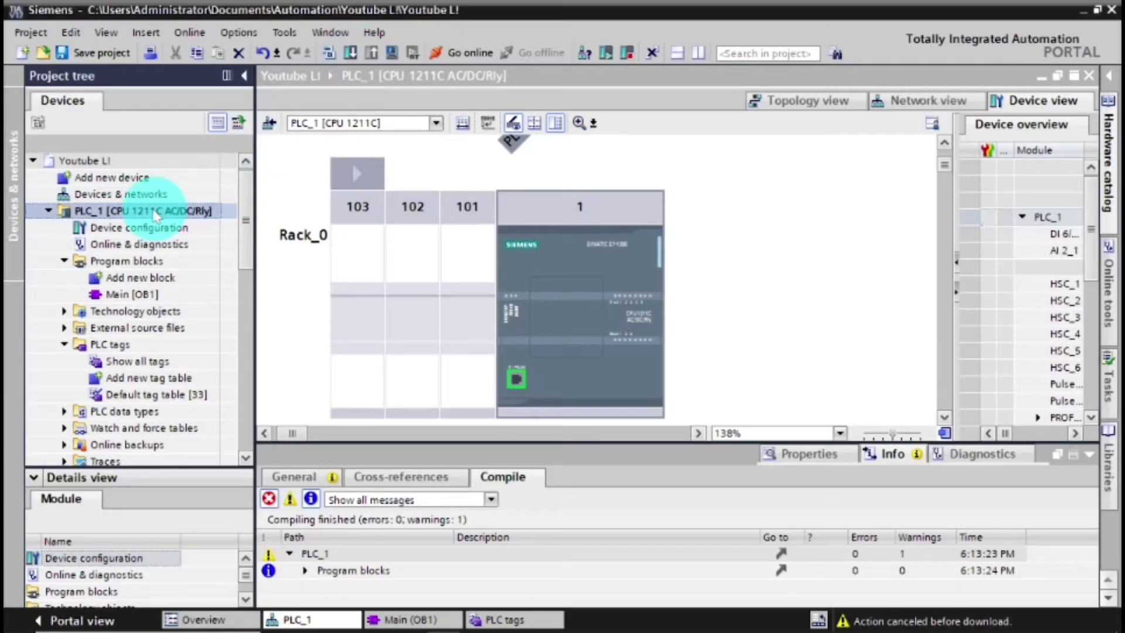
# - Launch Download to device for PLC_1 from its project-tree context menu
pyautogui.rightClick(156, 214)
pyautogui.moveTo(355, 426)
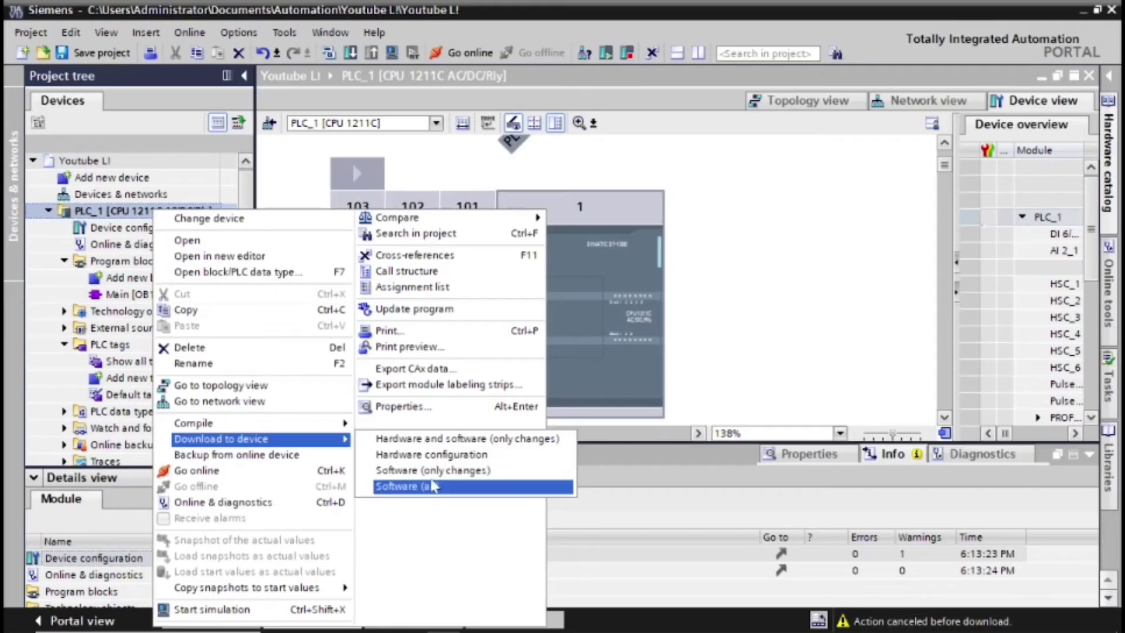
pyautogui.click(441, 456)
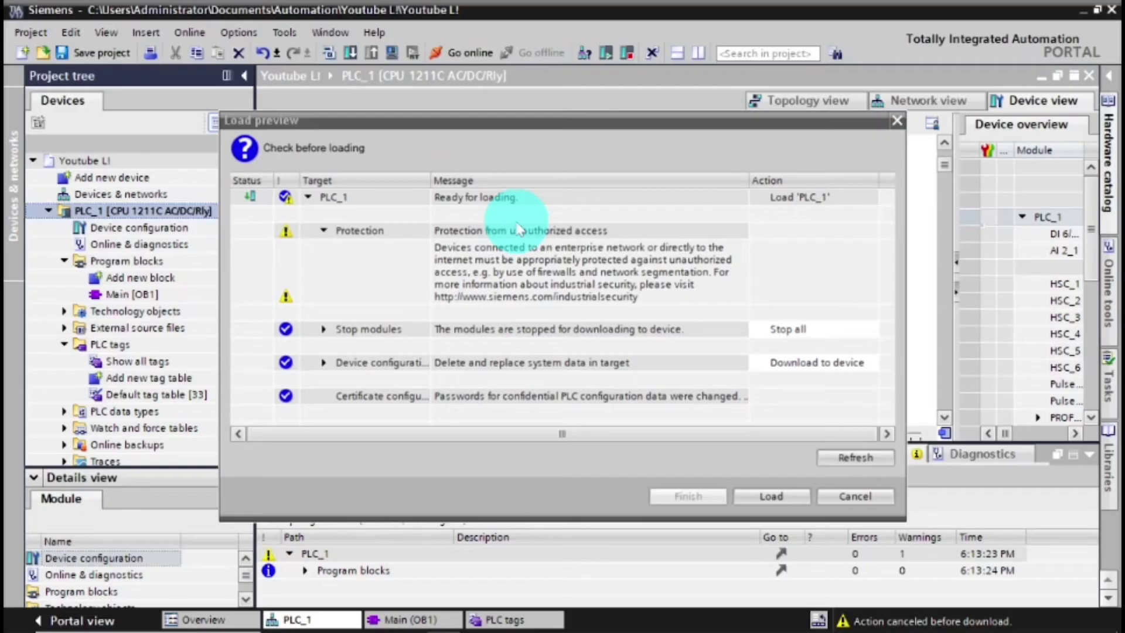
# - In Load preview set Stop modules to Stop all and device configuration to Download to device, then load
pyautogui.click(794, 342)
pyautogui.click(838, 331)
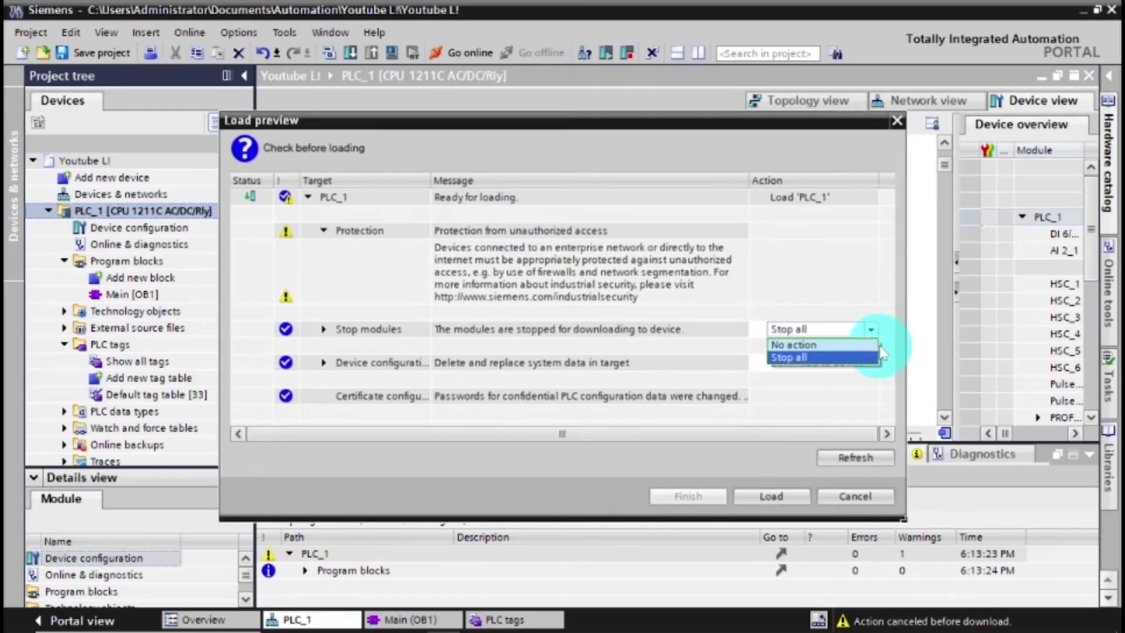
pyautogui.click(803, 359)
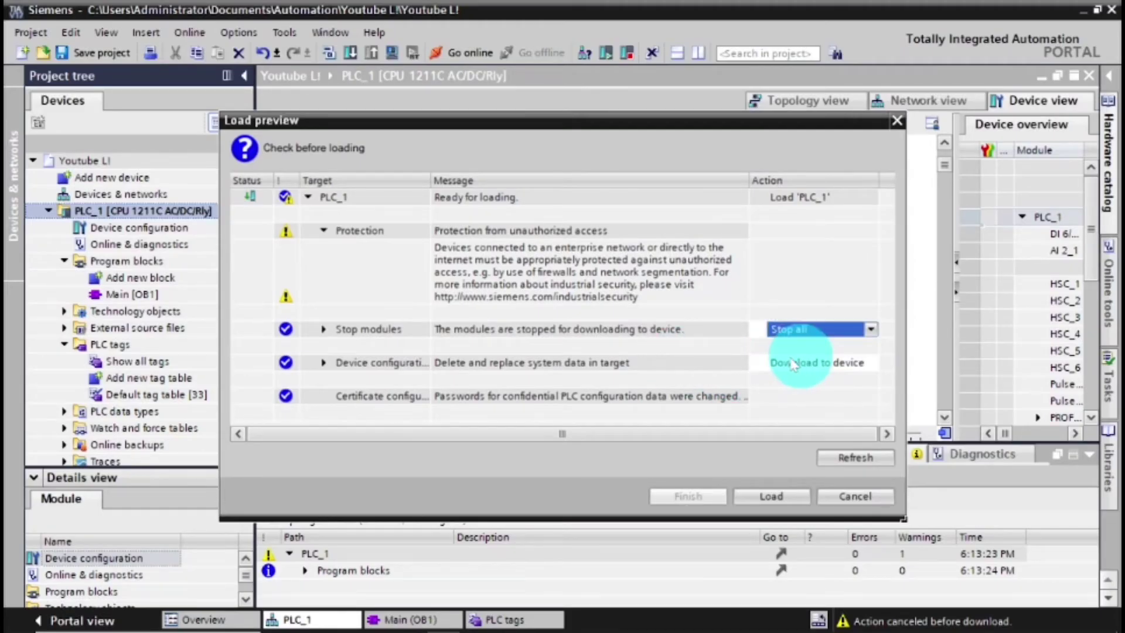
pyautogui.click(810, 364)
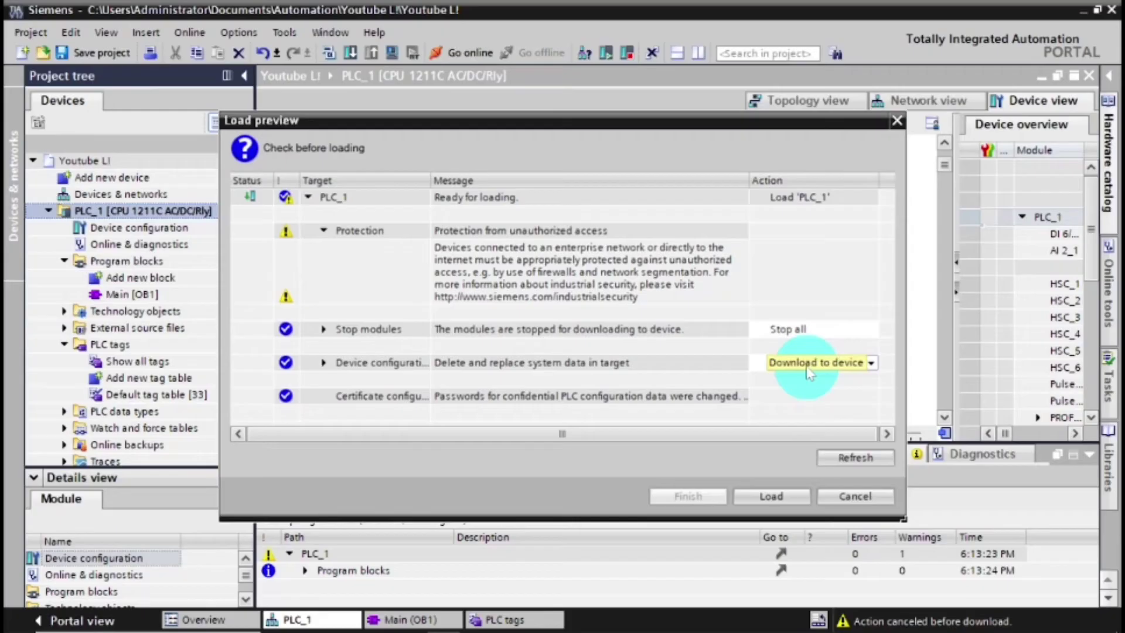
pyautogui.click(847, 364)
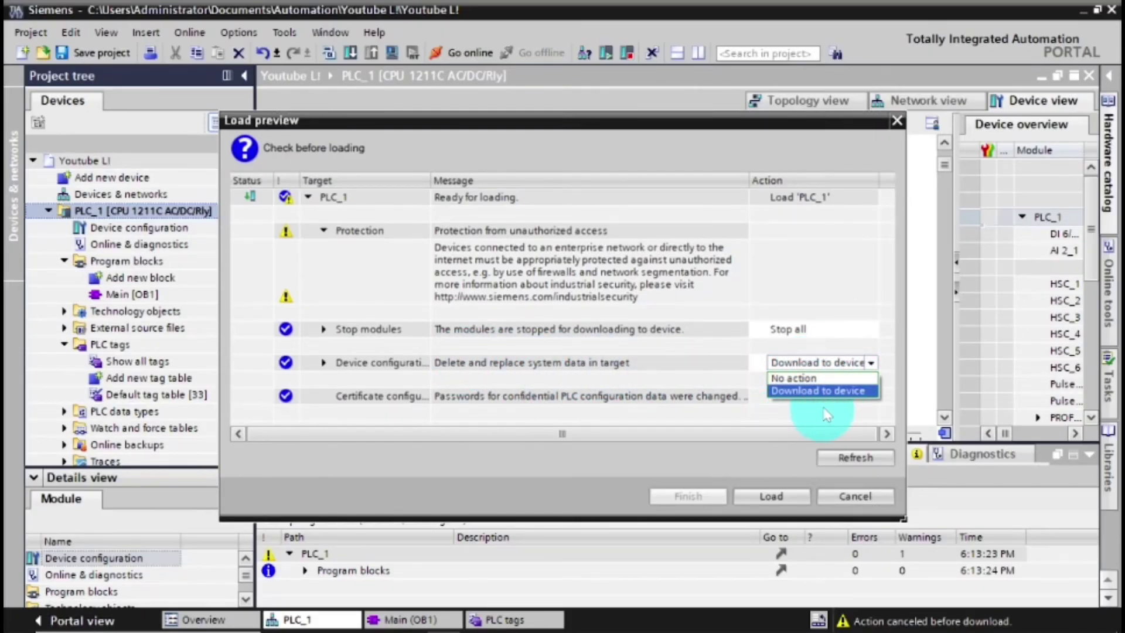
pyautogui.click(847, 392)
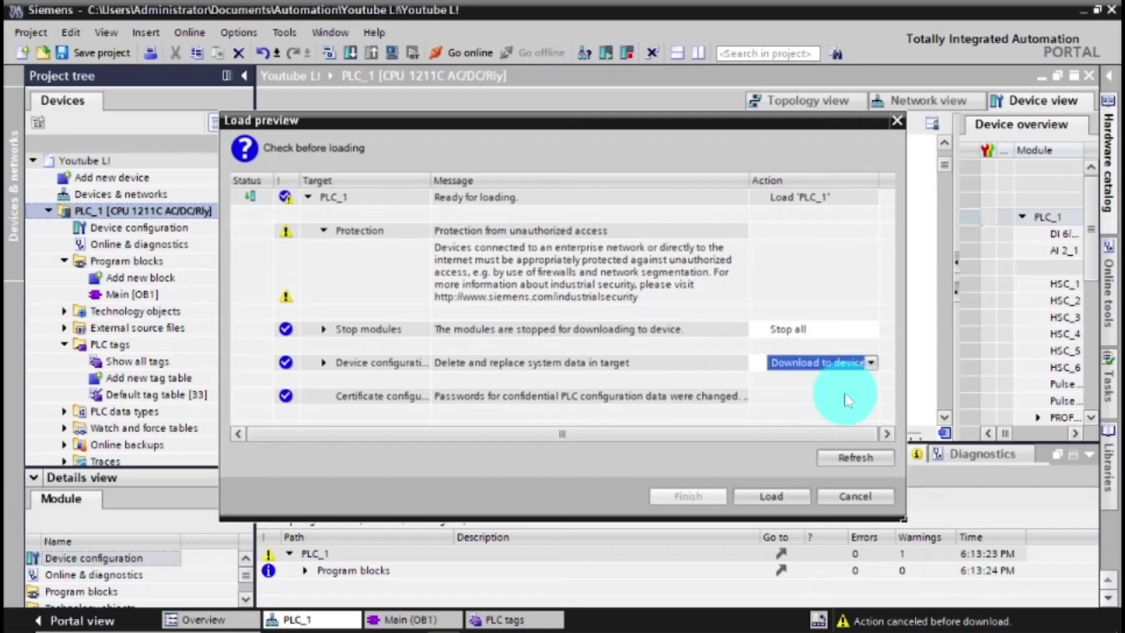
pyautogui.click(777, 497)
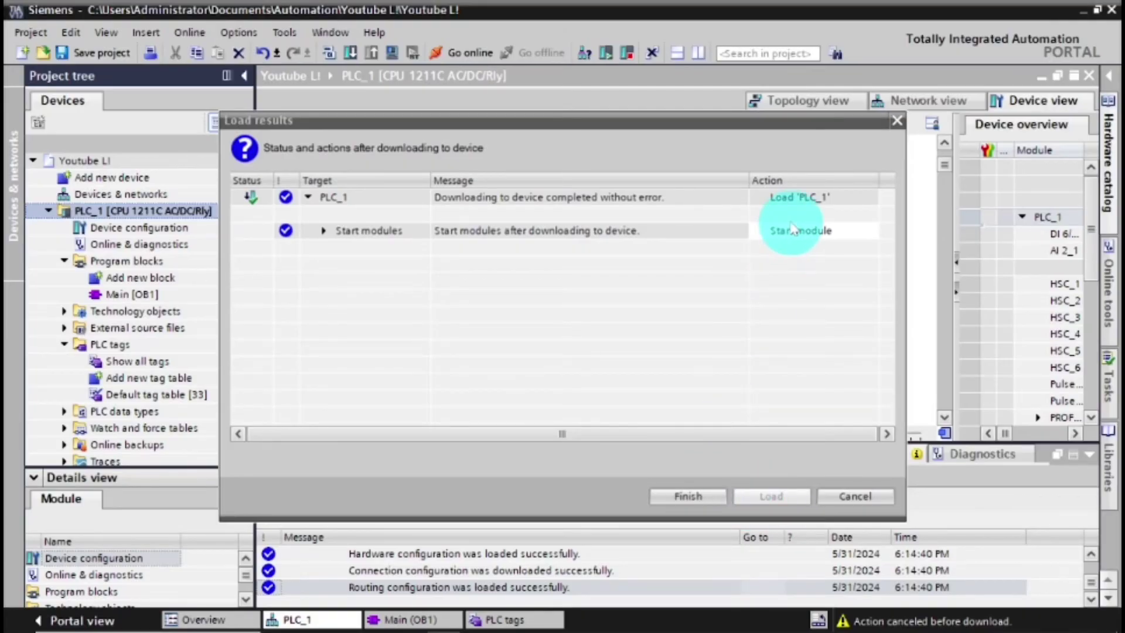
# - Set Start modules to Start module in Load results and finish the download
pyautogui.click(785, 243)
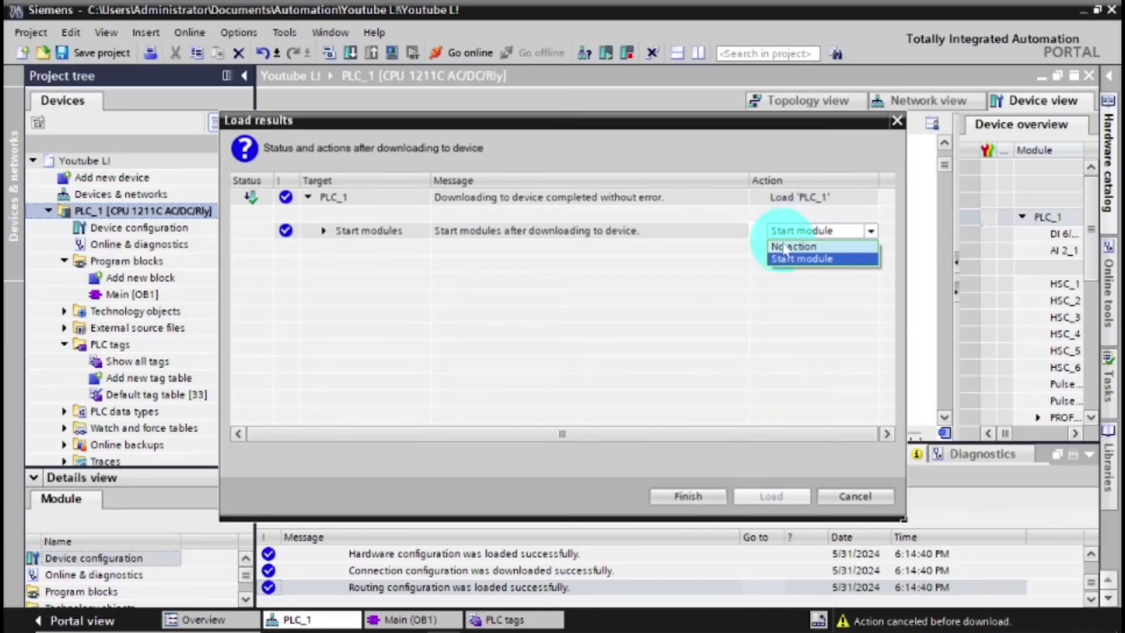
pyautogui.click(788, 259)
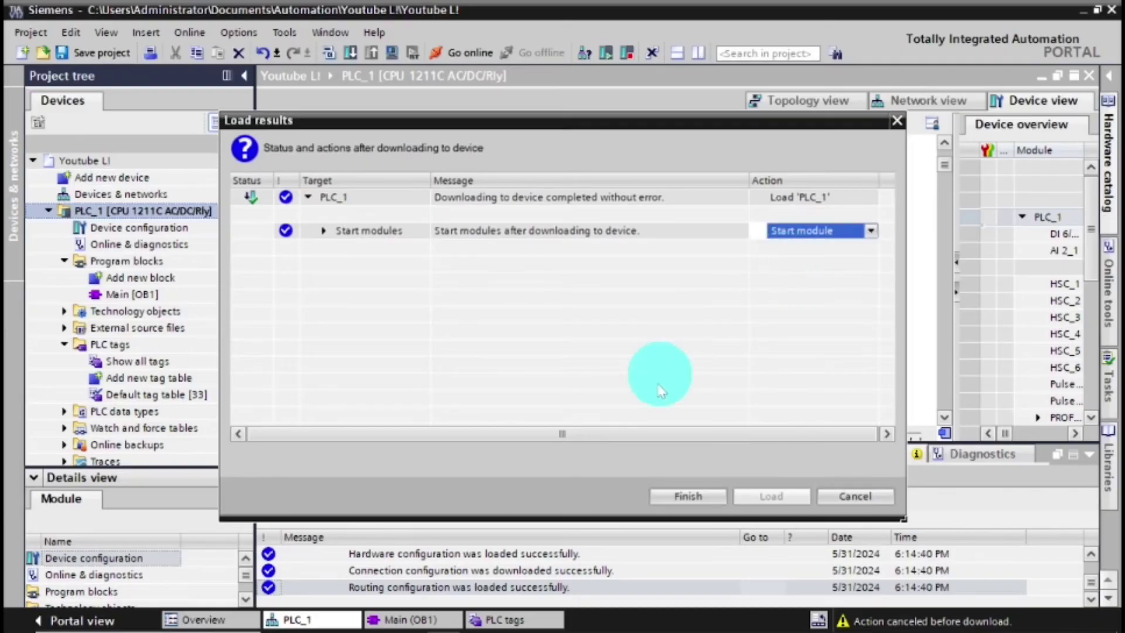
pyautogui.click(686, 497)
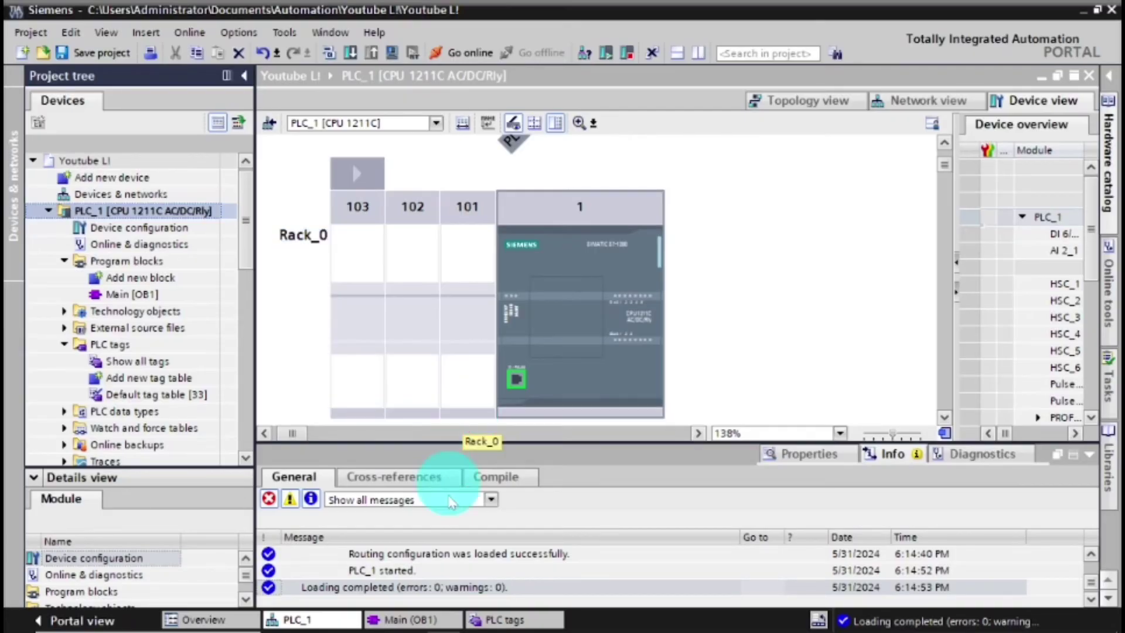
# - Bring the Main (OB1) ladder editor forward and collapse the Inspector window to show both networks
pyautogui.click(413, 620)
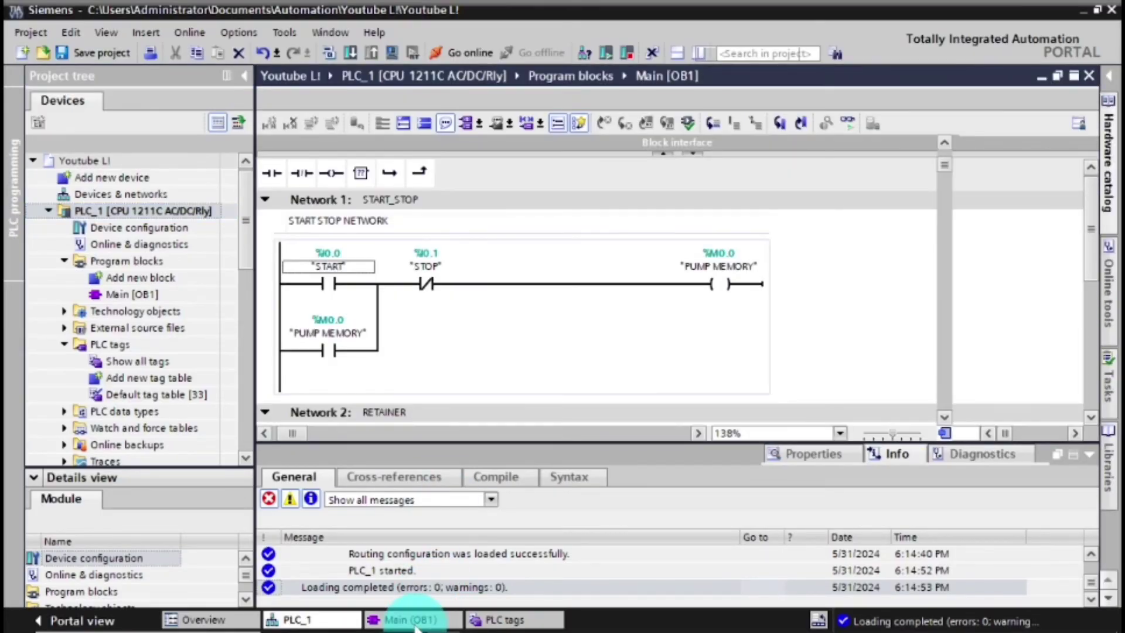
pyautogui.click(413, 620)
pyautogui.click(653, 328)
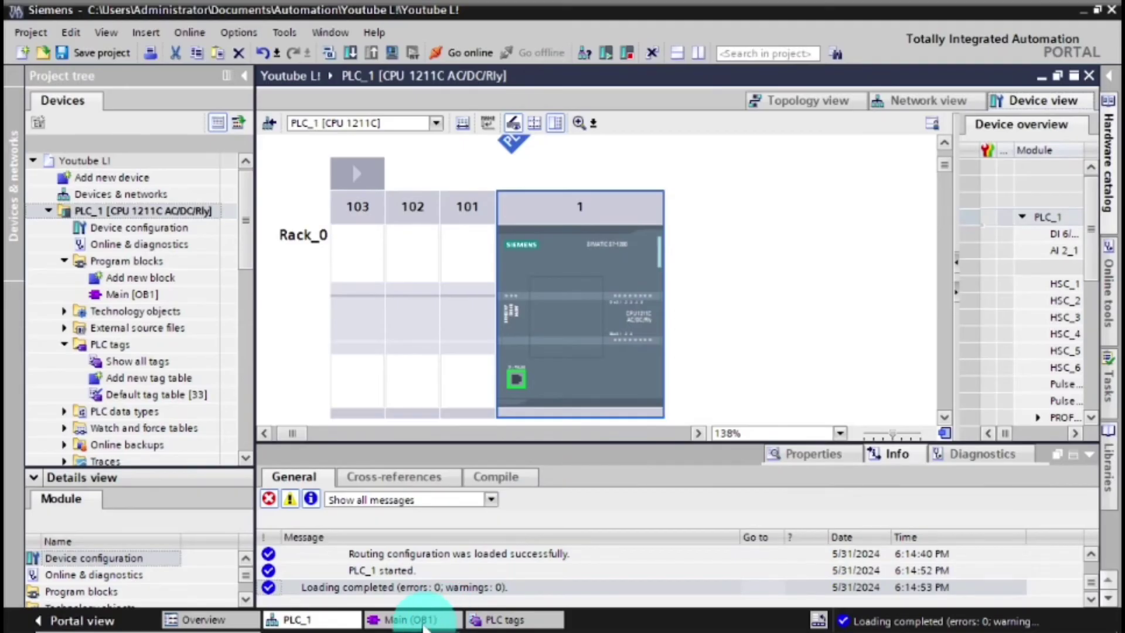
pyautogui.click(422, 625)
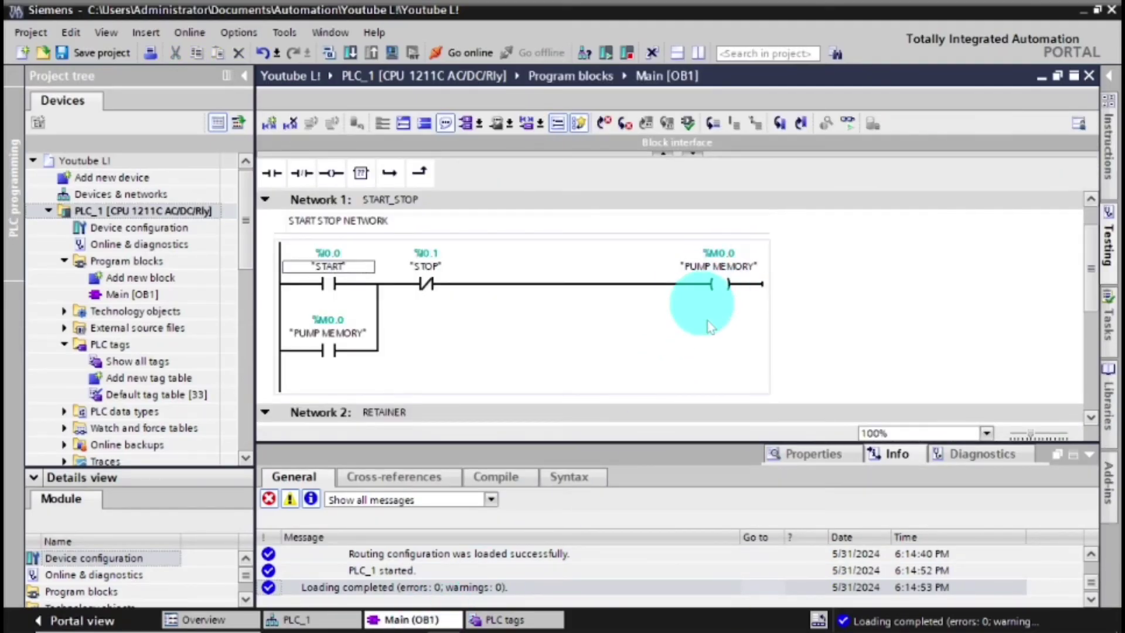
pyautogui.click(1089, 457)
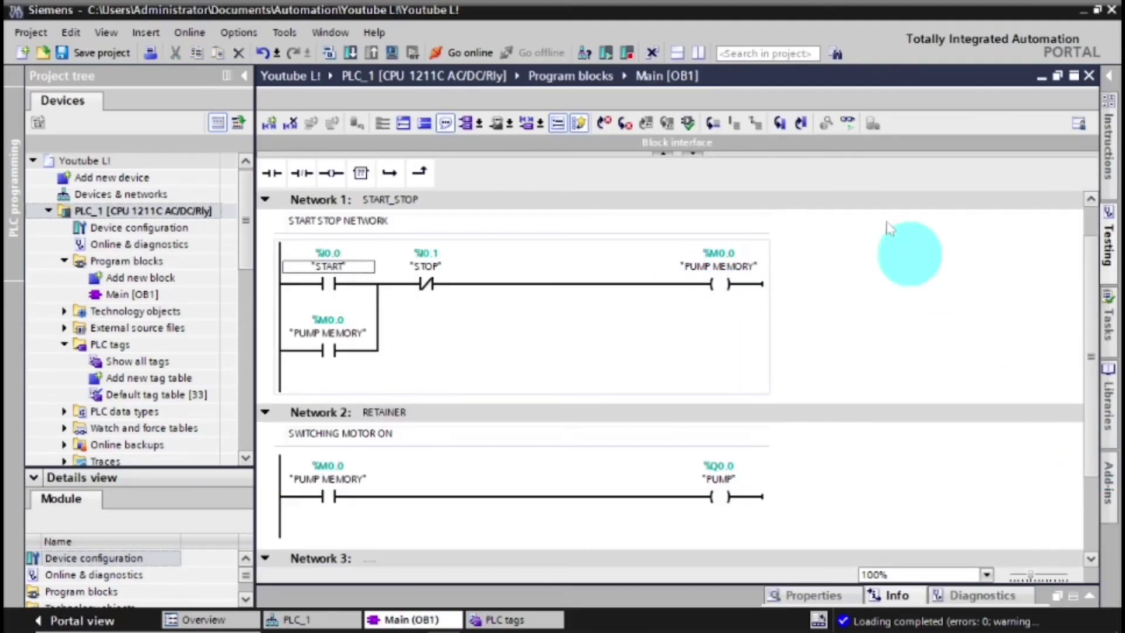
# - Turn on Monitoring in the LAD editor to watch Main (OB1) live on PLC_1
pyautogui.click(847, 126)
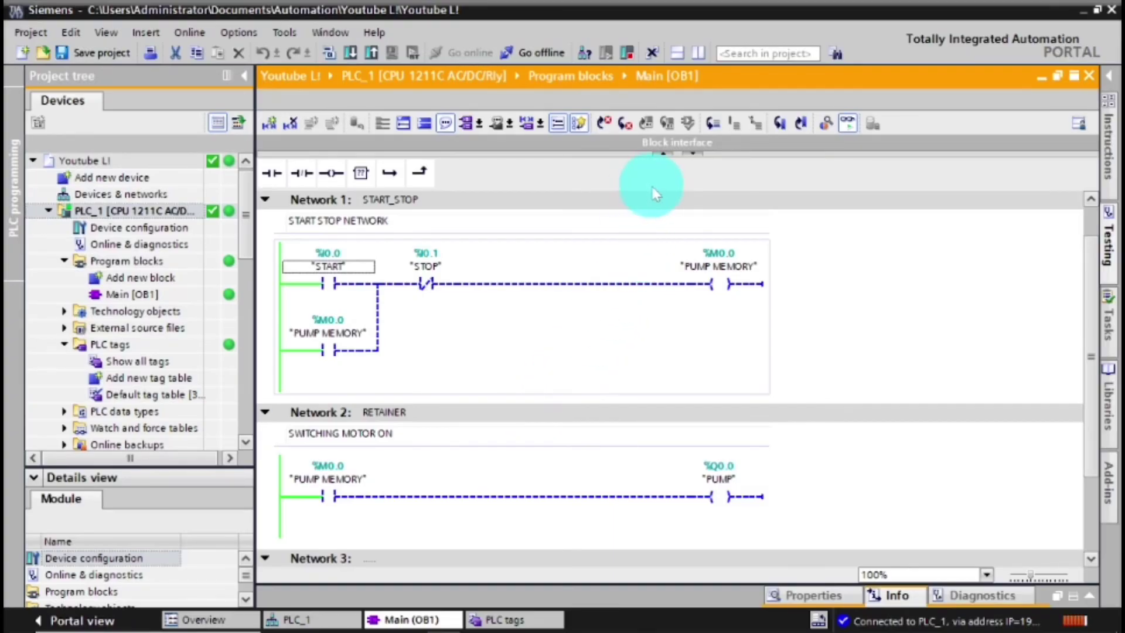
# - Go offline from PLC_1, ending monitoring of the Main [OB1] ladder program
pyautogui.click(537, 59)
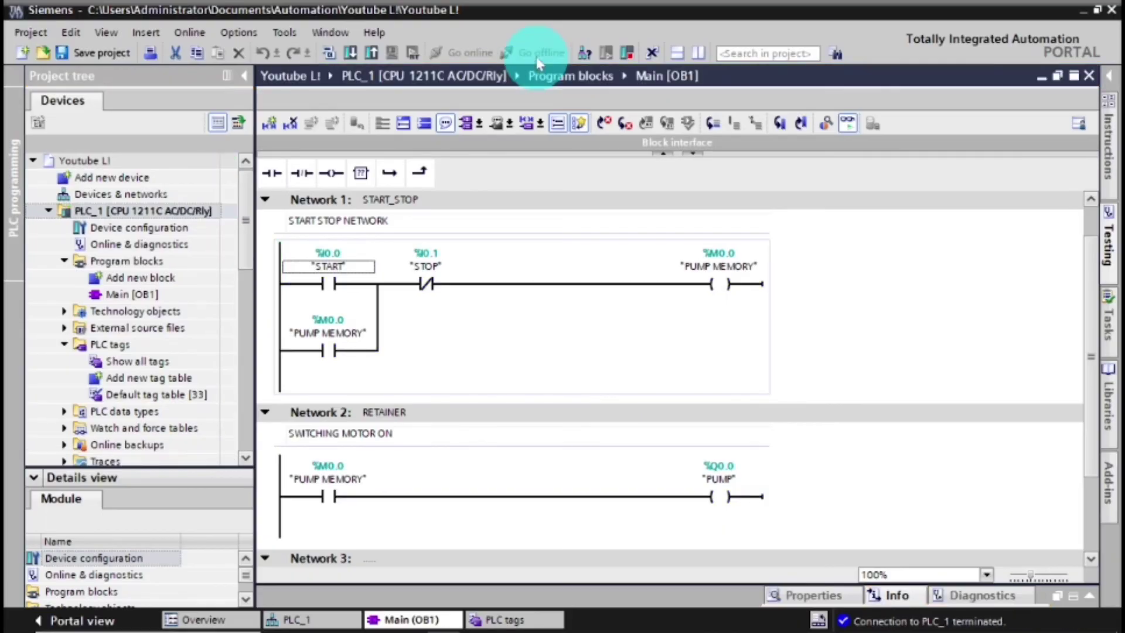